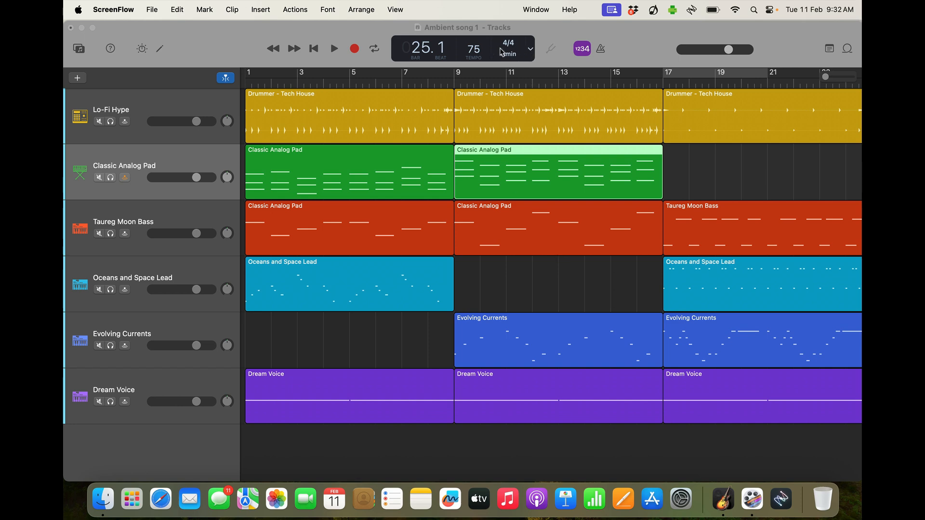
# Switch the transport display to Beats & Time and set the playhead to bar 25 at the end of the song
pyautogui.click(531, 53)
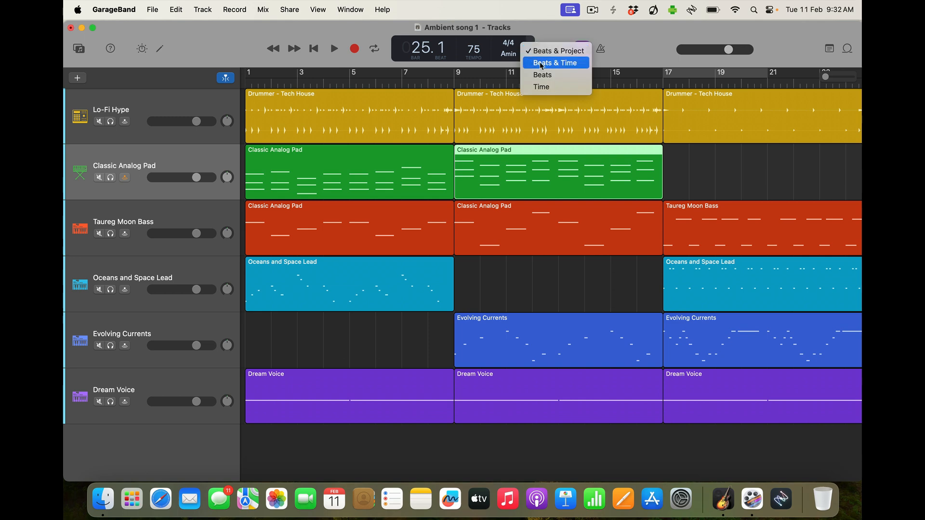
pyautogui.click(546, 63)
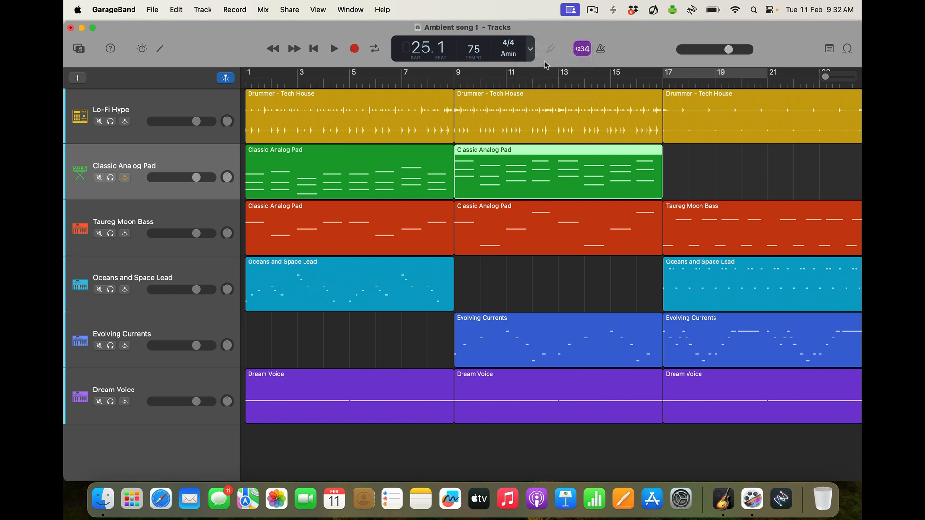
pyautogui.hscroll(6, 609, 87)
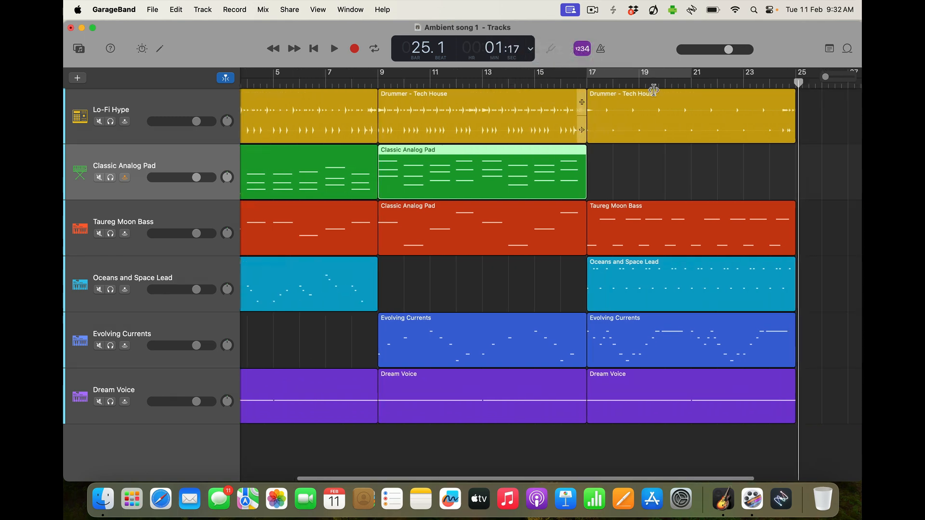
pyautogui.moveTo(704, 83); pyautogui.dragTo(700, 83)
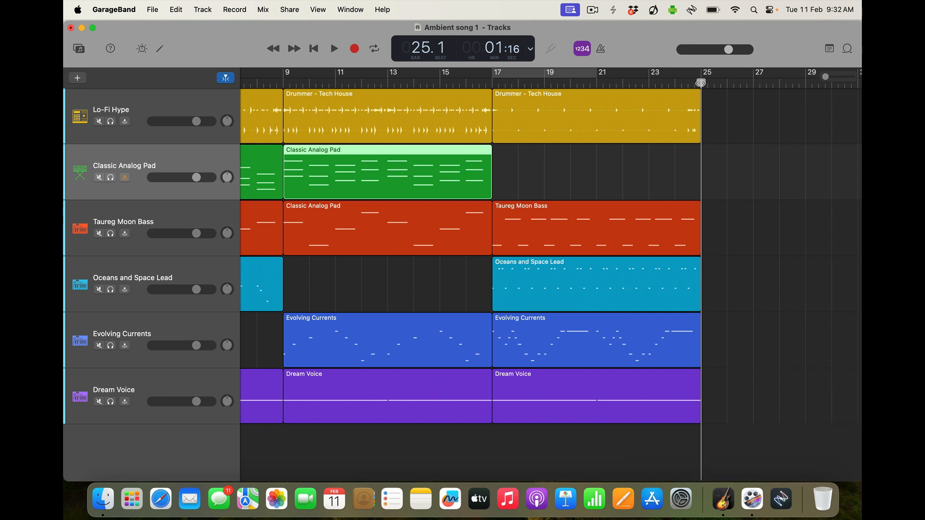
# Move the regions starting at bars 17 and 9 eight bars later on all tracks, to bars 25 and 17
pyautogui.click(685, 460)
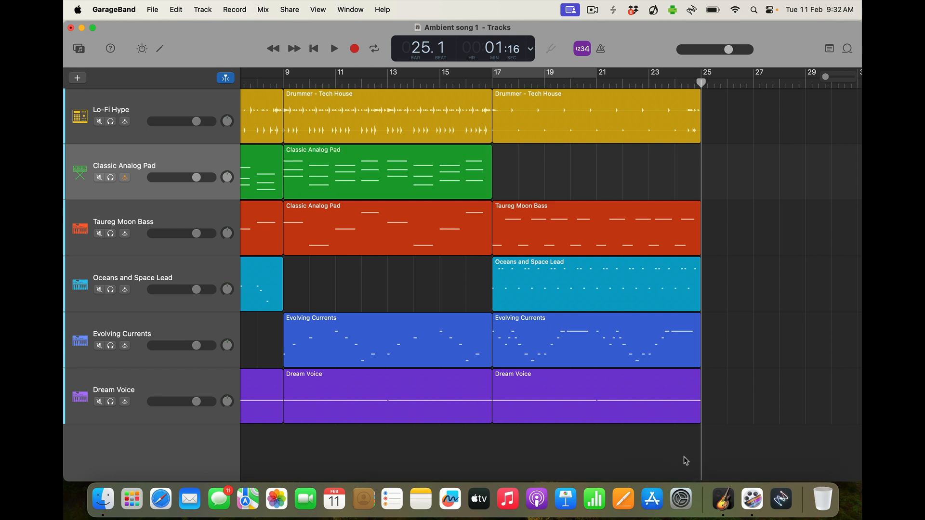
pyautogui.moveTo(686, 461); pyautogui.dragTo(569, 99)
pyautogui.hscroll(-5, 334, 161)
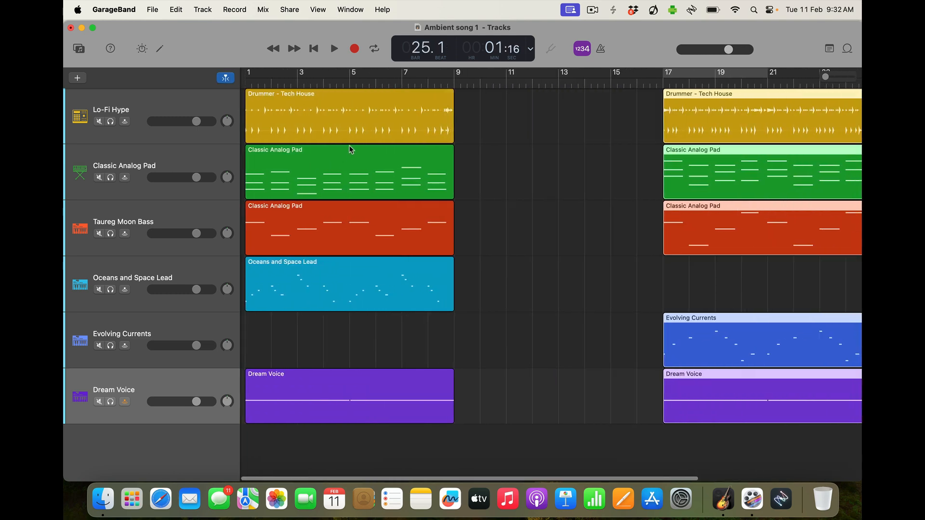
# Duplicate the opening eight-bar section on all its tracks by copying its regions and pasting them at bar 9
pyautogui.moveTo(421, 448); pyautogui.dragTo(310, 133)
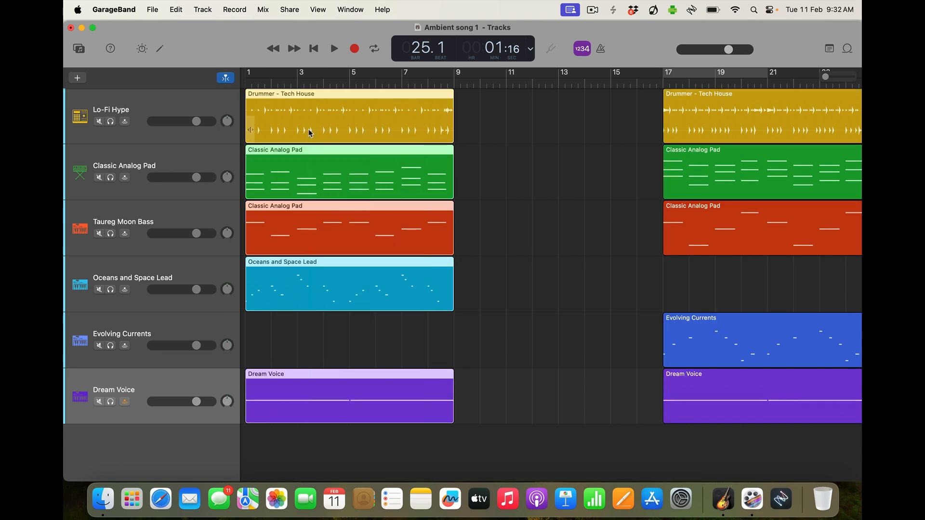
pyautogui.click(453, 81)
pyautogui.press('super+v')
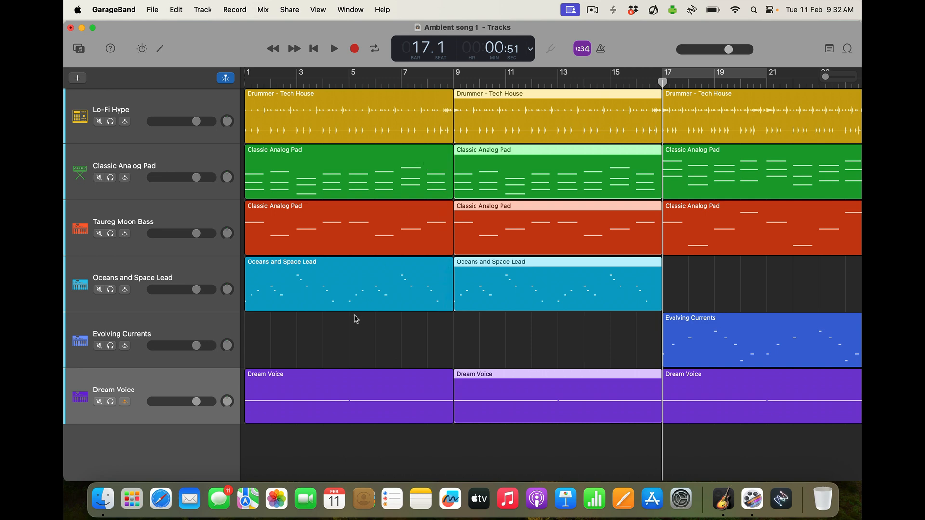
# Delete the Classic Analog Pad, Taureg Moon Bass and Oceans and Space Lead regions from the opening section at bar 1
pyautogui.click(345, 358)
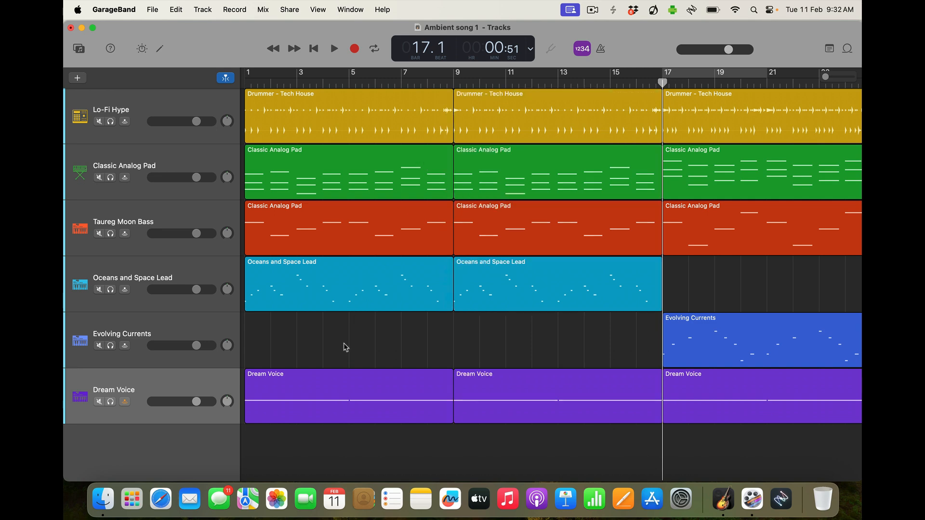
pyautogui.moveTo(344, 349); pyautogui.dragTo(295, 180)
pyautogui.press('Delete')
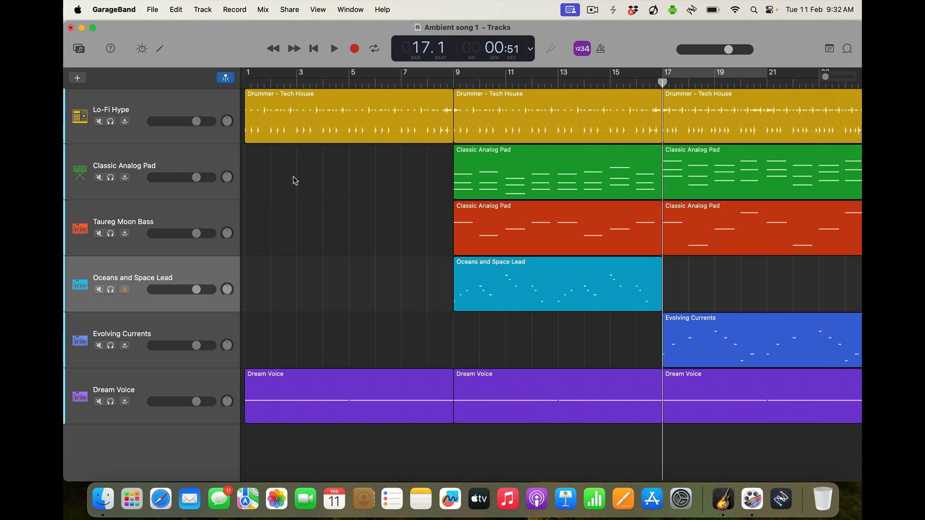
# Play the song from bar 5 to hear the intro lead into the section at bar 9
pyautogui.click(350, 82)
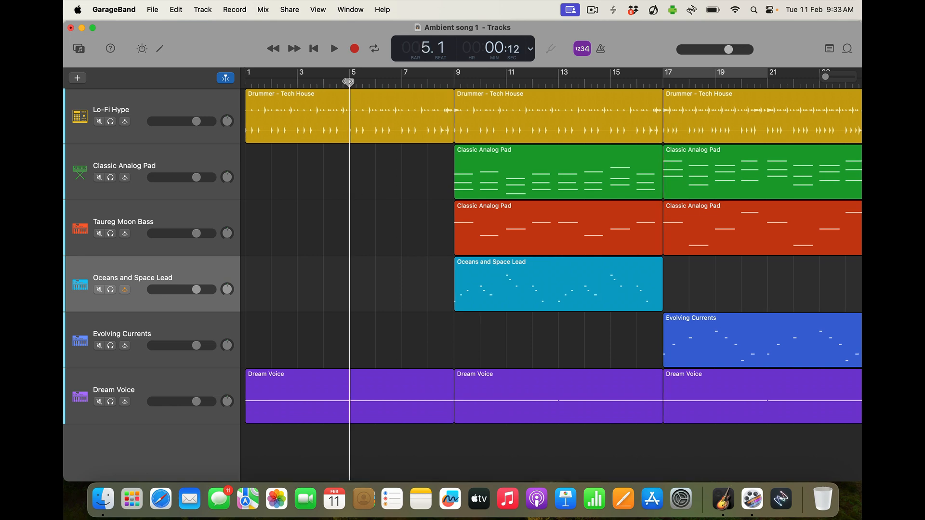
pyautogui.press('space')
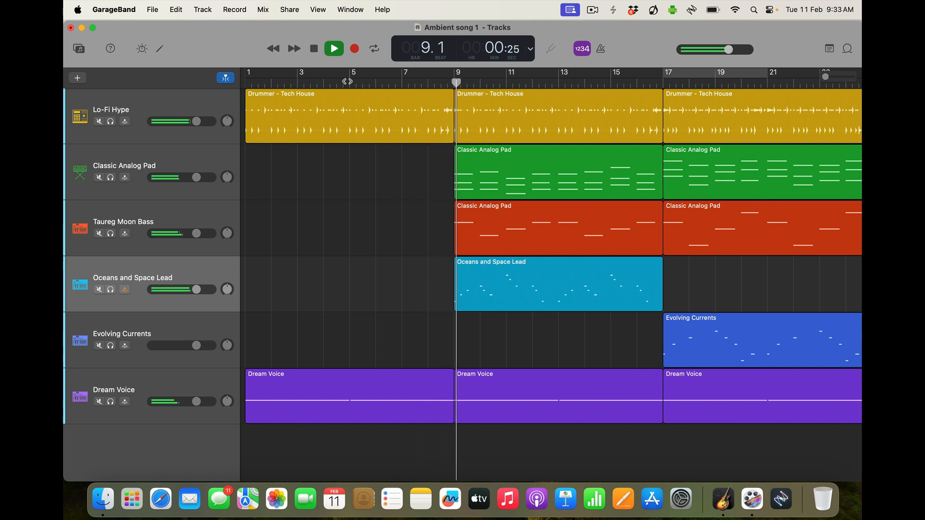
pyautogui.press('space')
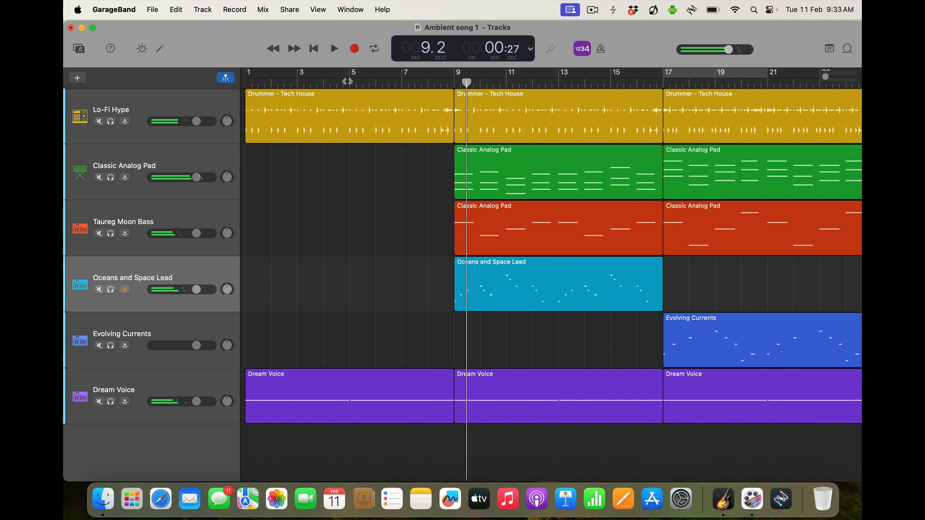
# Split the opening Lo-Fi Hype and Dream Voice regions at bar 5 and delete their first four bars
pyautogui.click(348, 80)
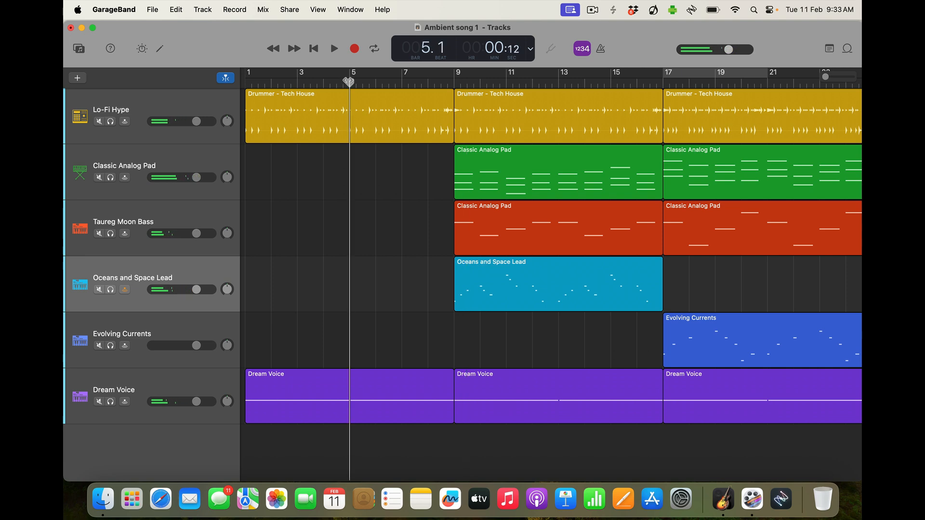
pyautogui.click(326, 111)
pyautogui.press('super+t')
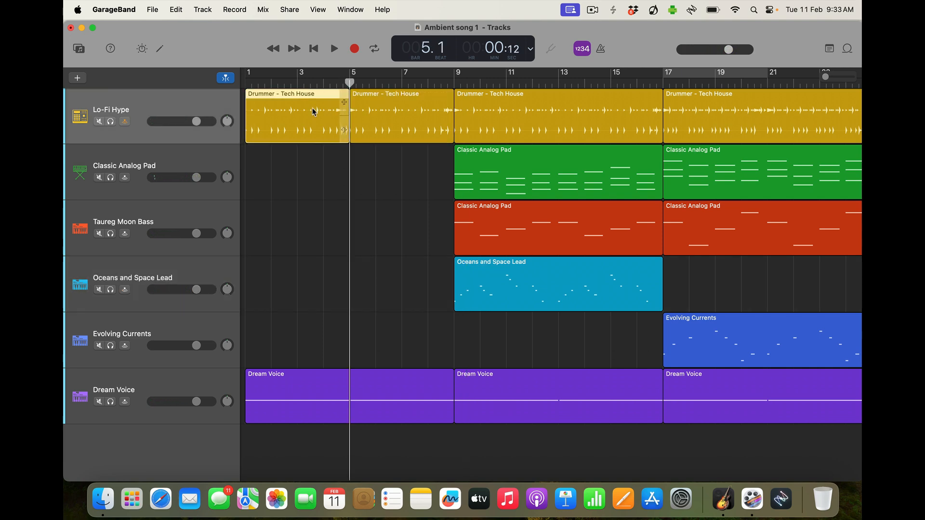
pyautogui.press('Delete')
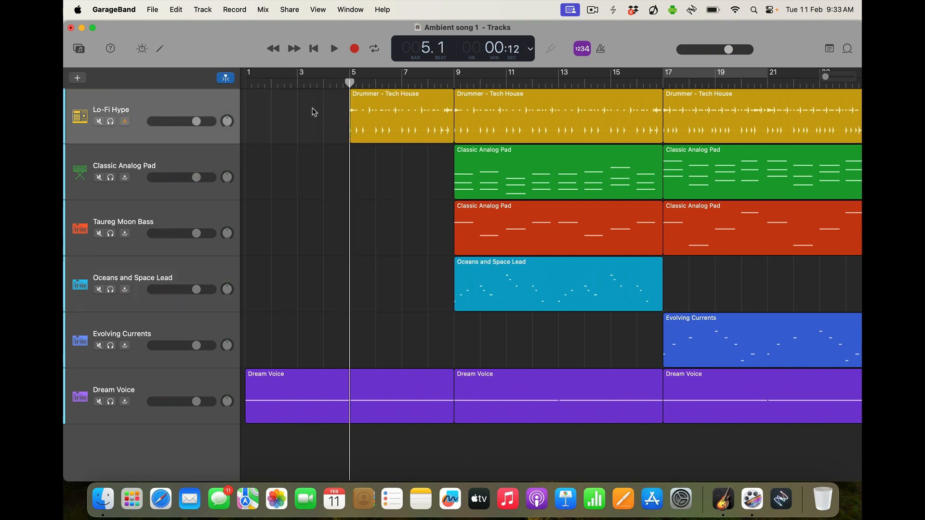
pyautogui.click(313, 395)
pyautogui.press('super+t')
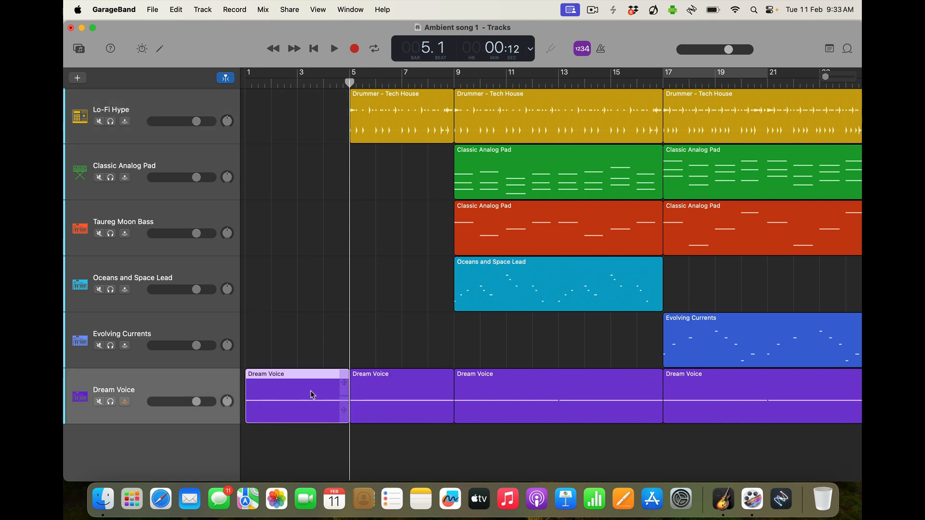
pyautogui.press('Delete')
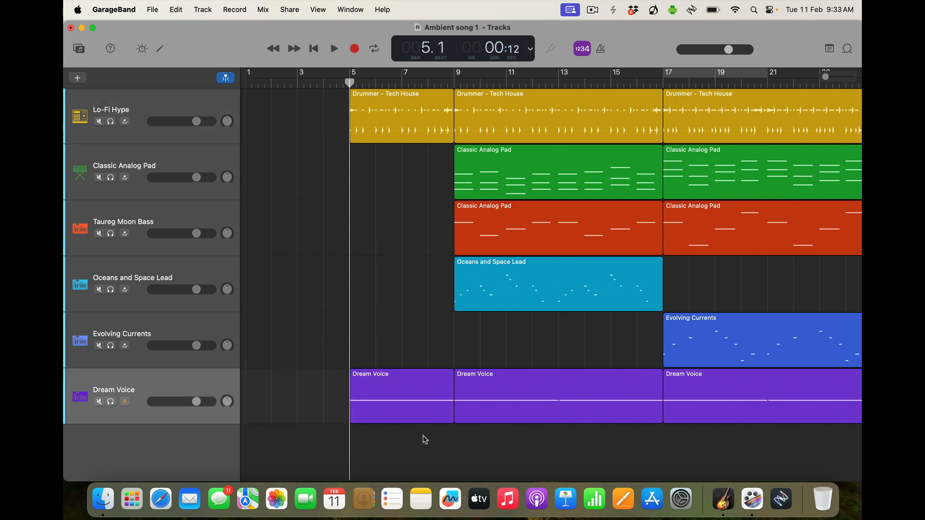
# Move the four-bar drum and Dream Voice intro to bar 1, and the section at bar 9 to bar 5
pyautogui.moveTo(424, 439); pyautogui.dragTo(258, 101)
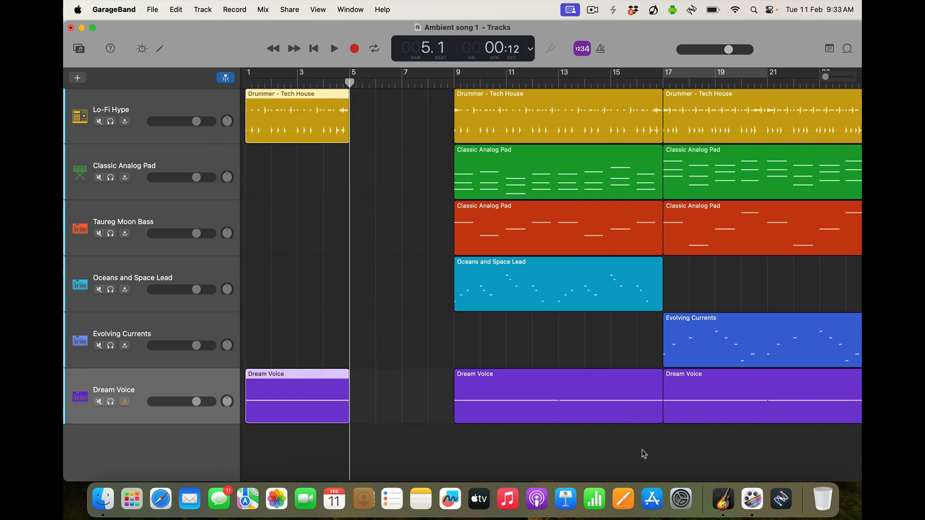
pyautogui.moveTo(644, 454); pyautogui.dragTo(381, 100)
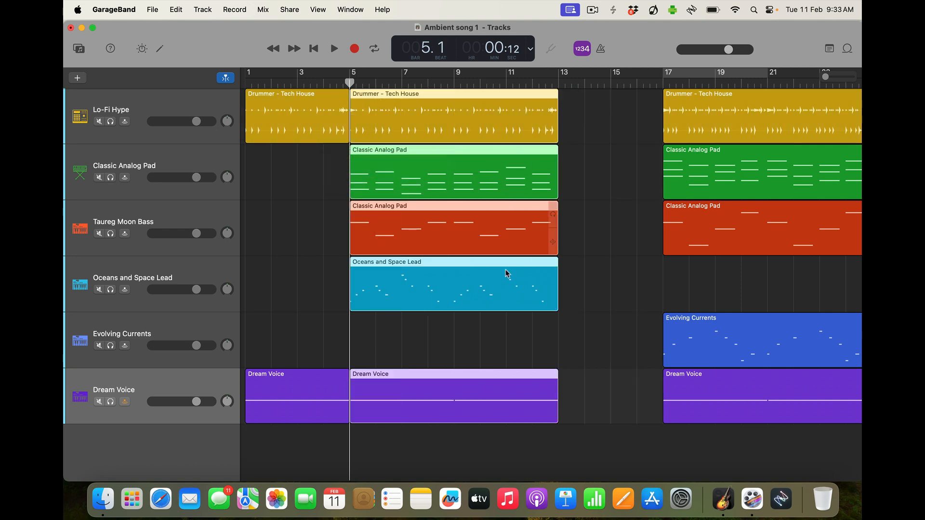
pyautogui.click(618, 454)
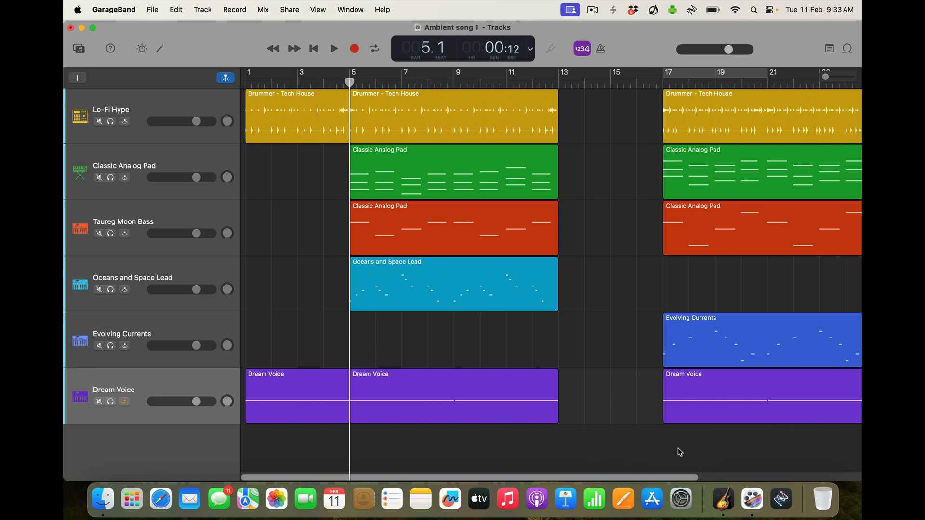
# Move all regions of the section starting at bar 17 to bar 13, directly after the preceding section
pyautogui.hscroll(6, 676, 450)
pyautogui.moveTo(696, 452); pyautogui.dragTo(550, 146)
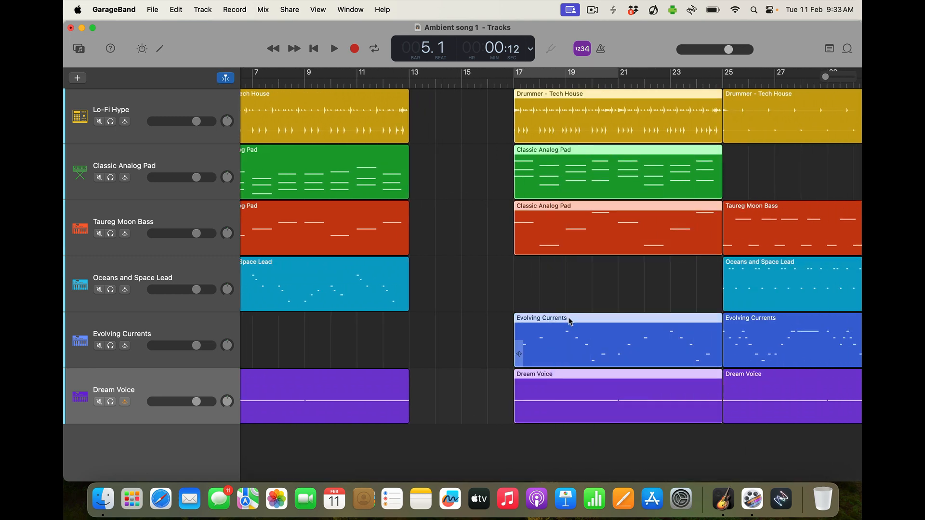
pyautogui.moveTo(567, 98); pyautogui.dragTo(460, 108)
pyautogui.click(469, 454)
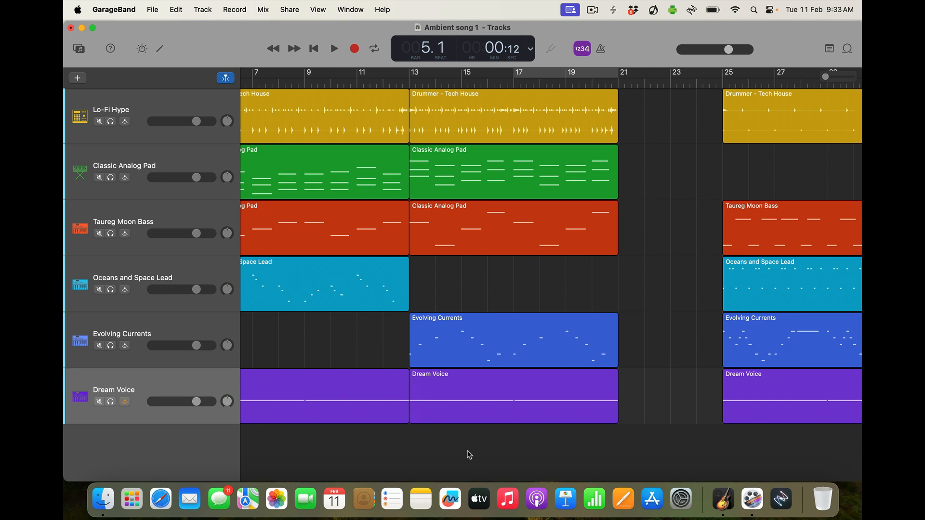
# Move all regions of the last section from bar 25 to bar 21 to close the gap
pyautogui.hscroll(-5, 344, 386)
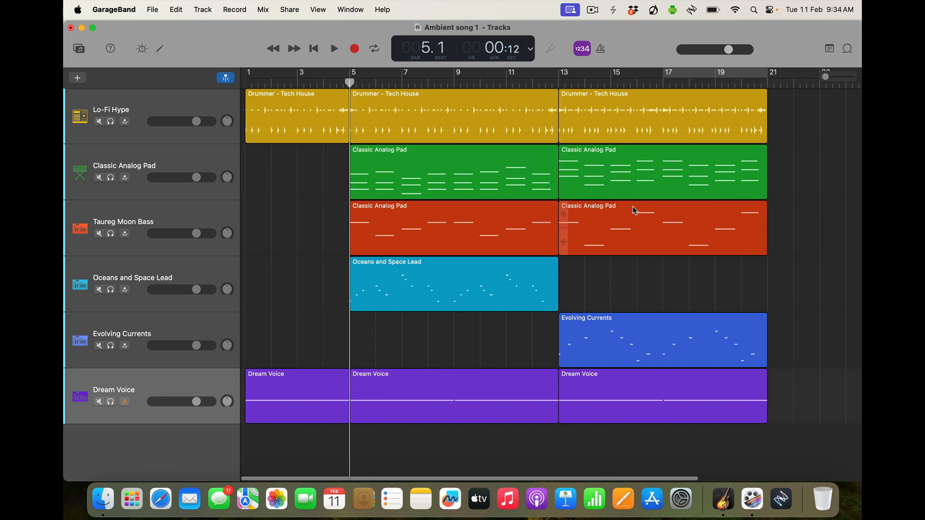
pyautogui.hscroll(8, 634, 210)
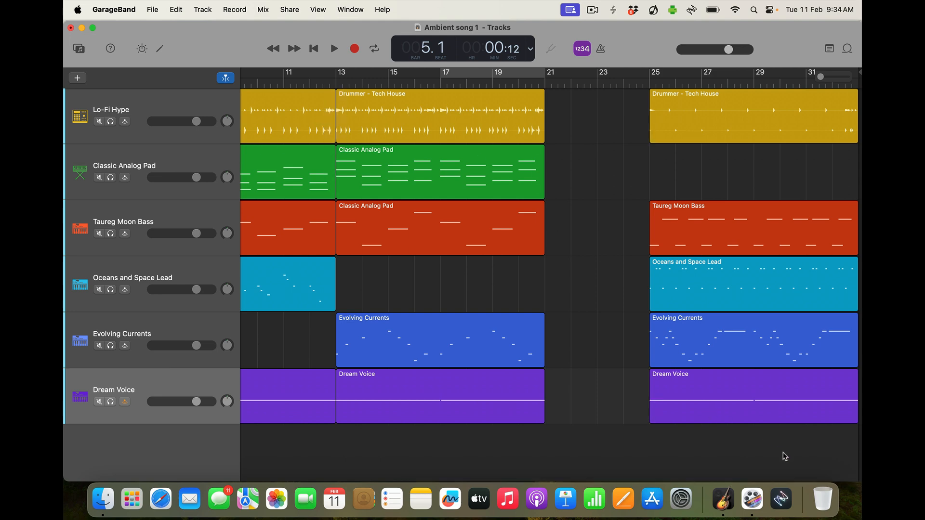
pyautogui.hscroll(2, 786, 455)
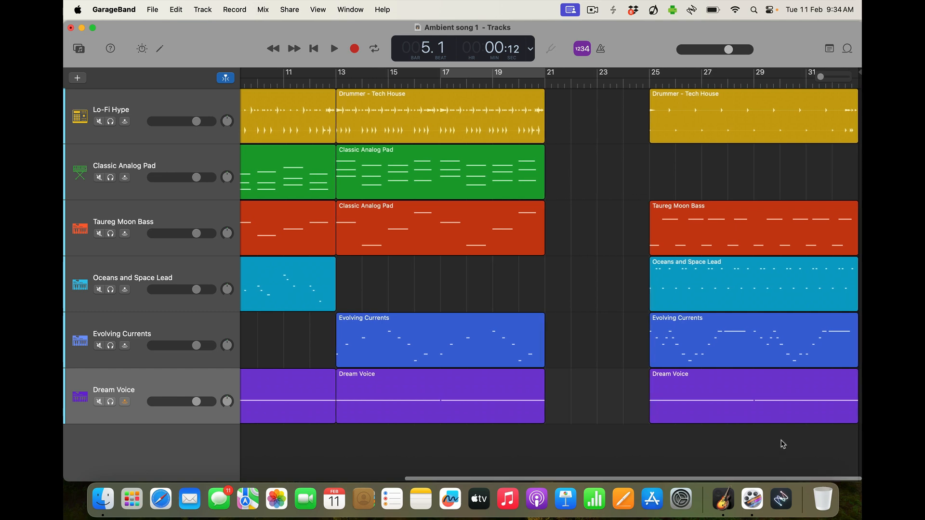
pyautogui.moveTo(783, 444); pyautogui.dragTo(588, 102)
pyautogui.click(426, 456)
# Copy the section spanning bars 13 to 20, paste it at bar 29, and extend the project end beyond it
pyautogui.hscroll(-10, 399, 424)
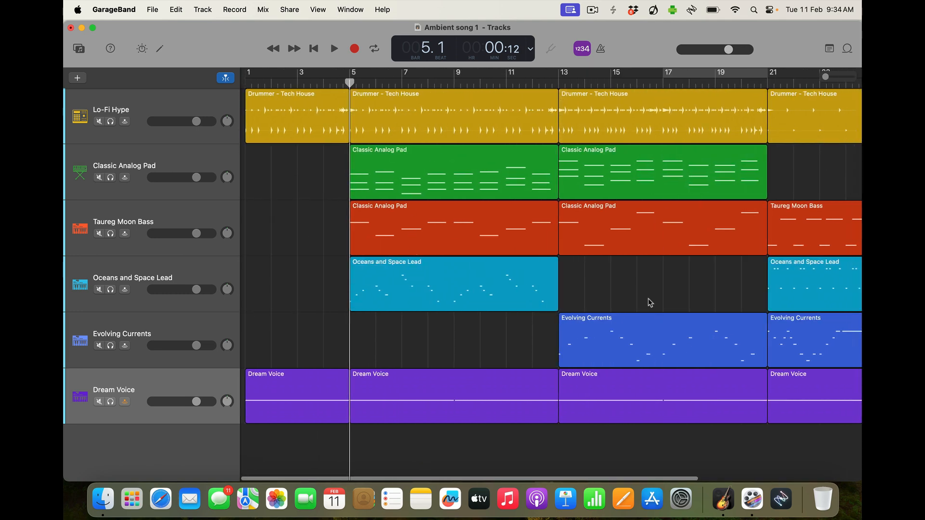
pyautogui.hscroll(10, 650, 304)
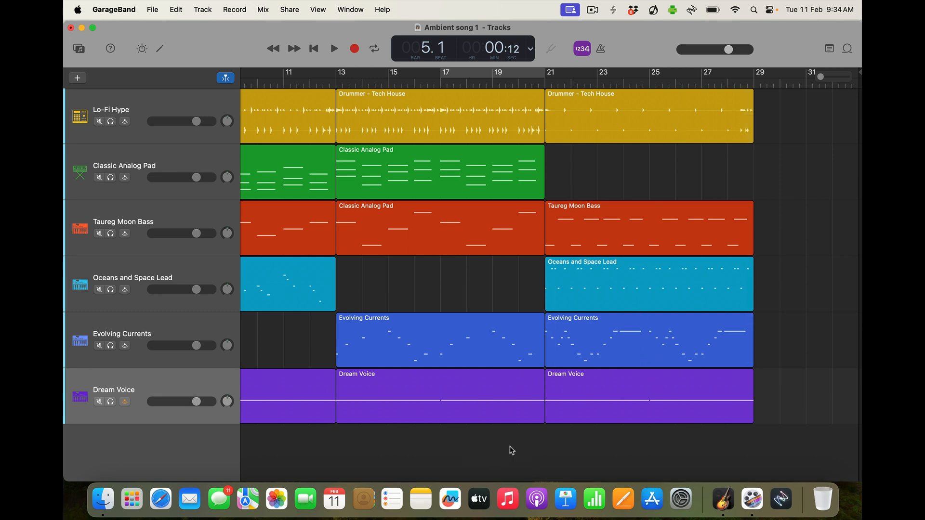
pyautogui.moveTo(510, 448); pyautogui.dragTo(390, 129)
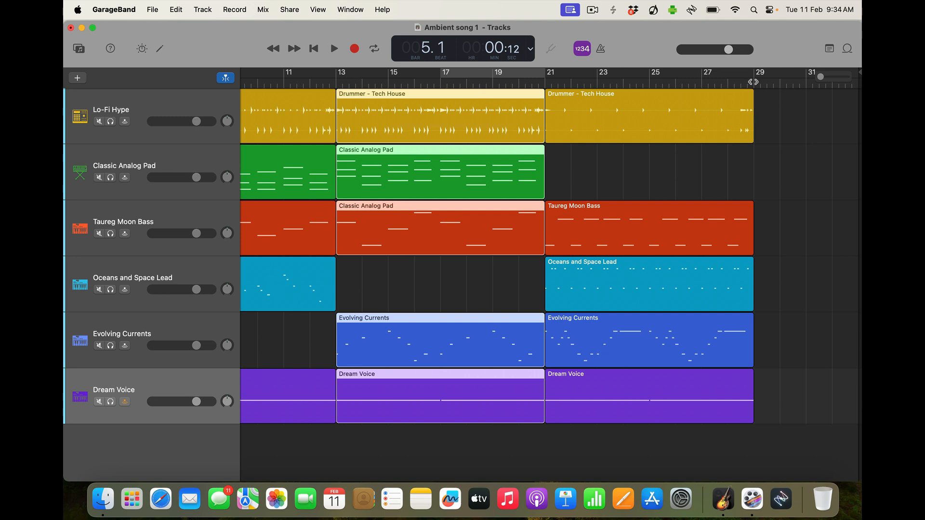
pyautogui.click(753, 82)
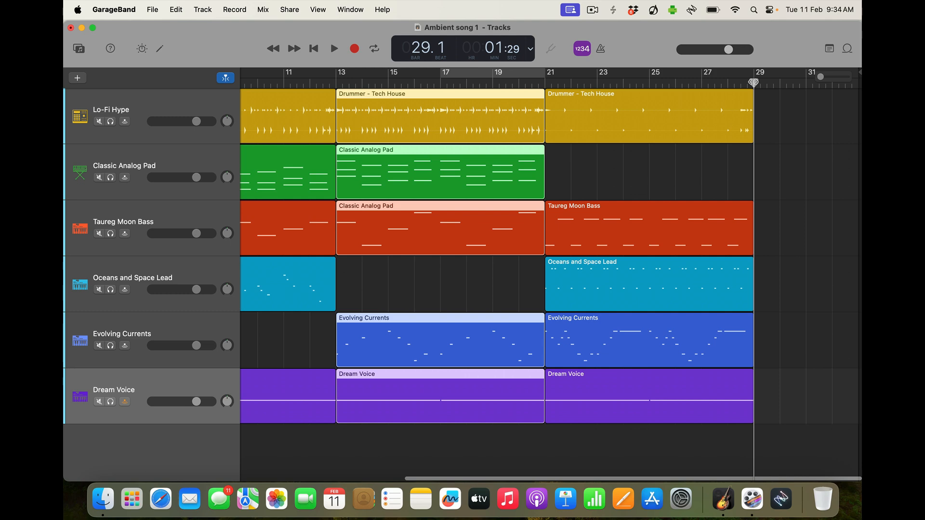
pyautogui.press('super+v')
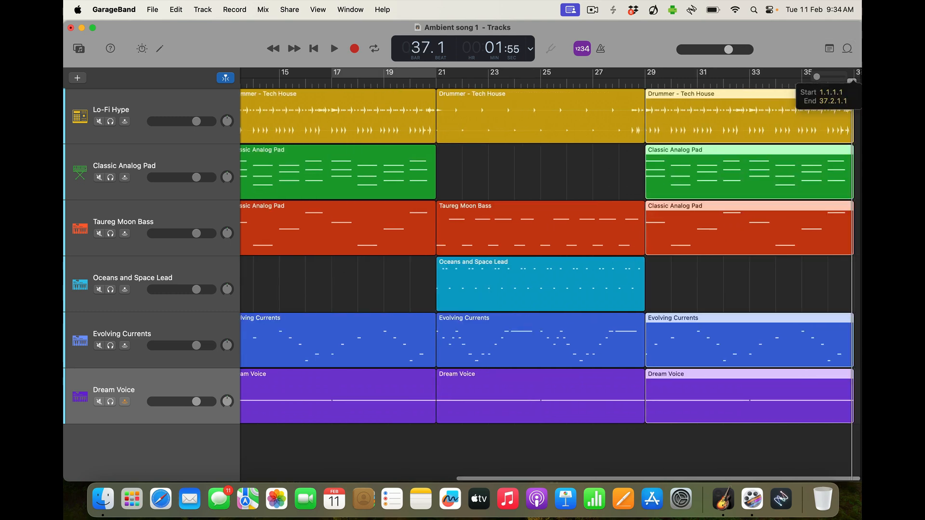
pyautogui.moveTo(860, 77); pyautogui.dragTo(860, 77)
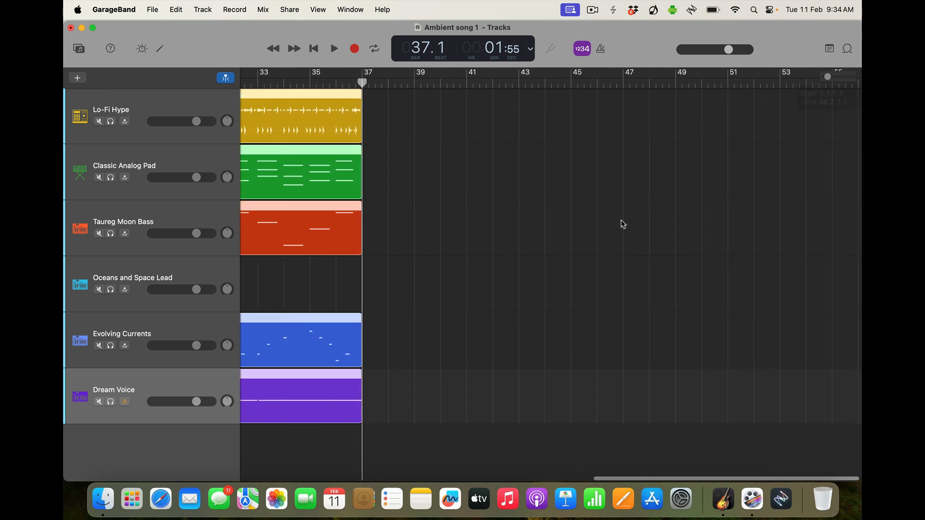
# Copy all regions of the section spanning bars 5 to 12 and paste them at bar 37
pyautogui.hscroll(-10, 299, 464)
pyautogui.hscroll(-5, 302, 465)
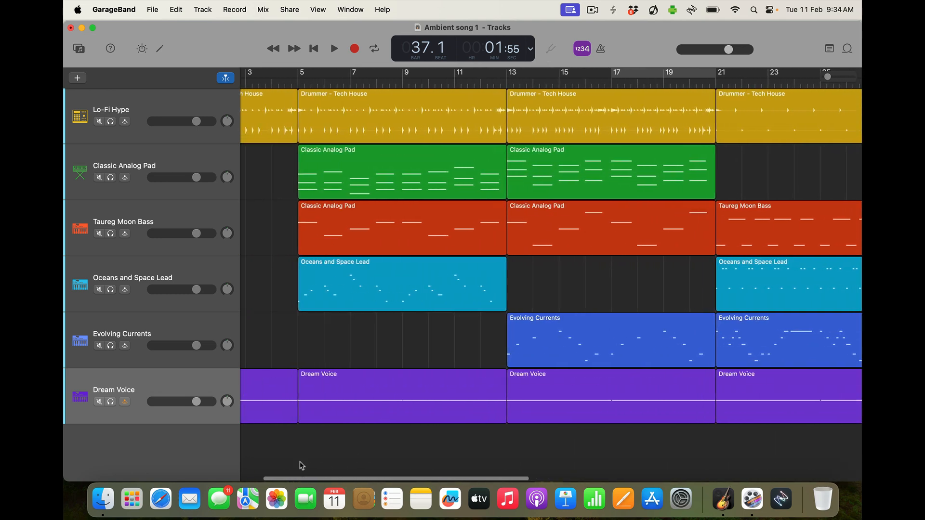
pyautogui.moveTo(504, 442); pyautogui.dragTo(403, 116)
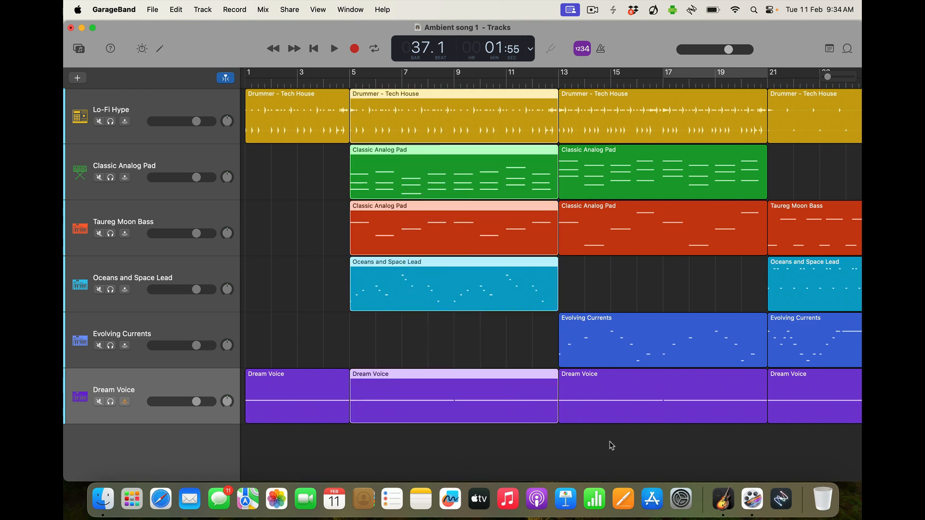
pyautogui.hscroll(15, 624, 453)
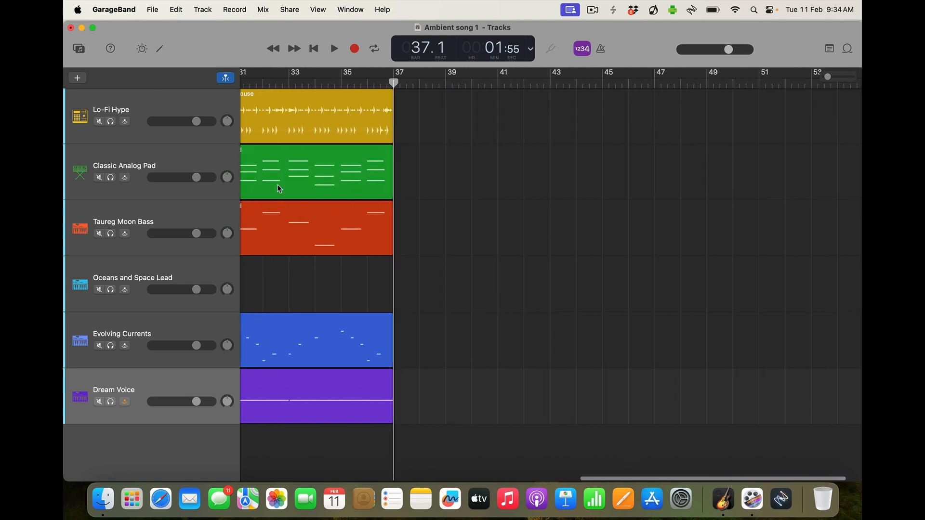
pyautogui.click(195, 106)
pyautogui.press('super+v')
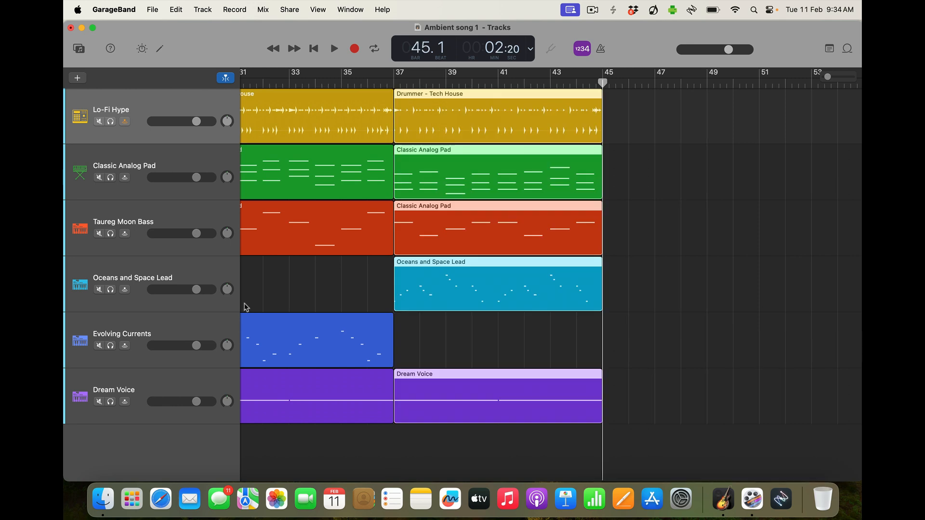
# Copy the four-bar drum and Dream Voice intro and paste it at bar 45 as an outro
pyautogui.hscroll(-15, 281, 442)
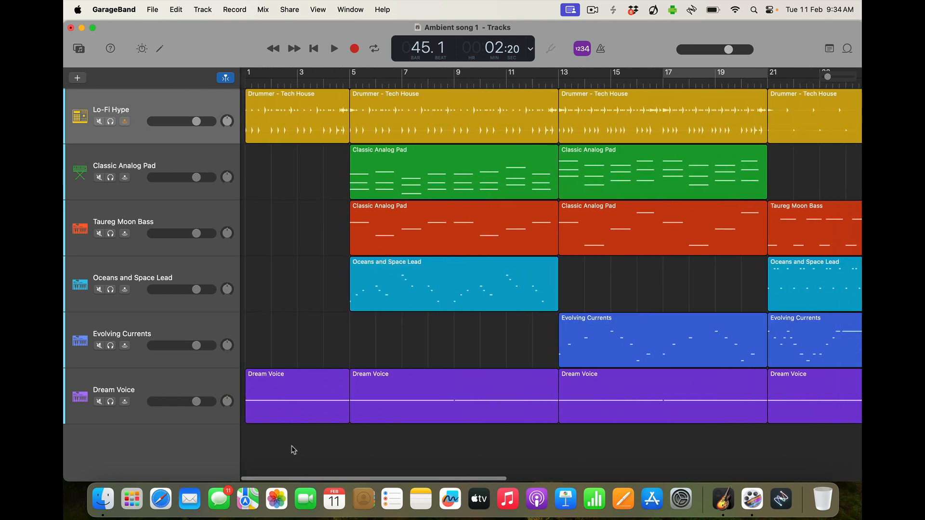
pyautogui.moveTo(291, 446); pyautogui.dragTo(268, 104)
pyautogui.press('super+c')
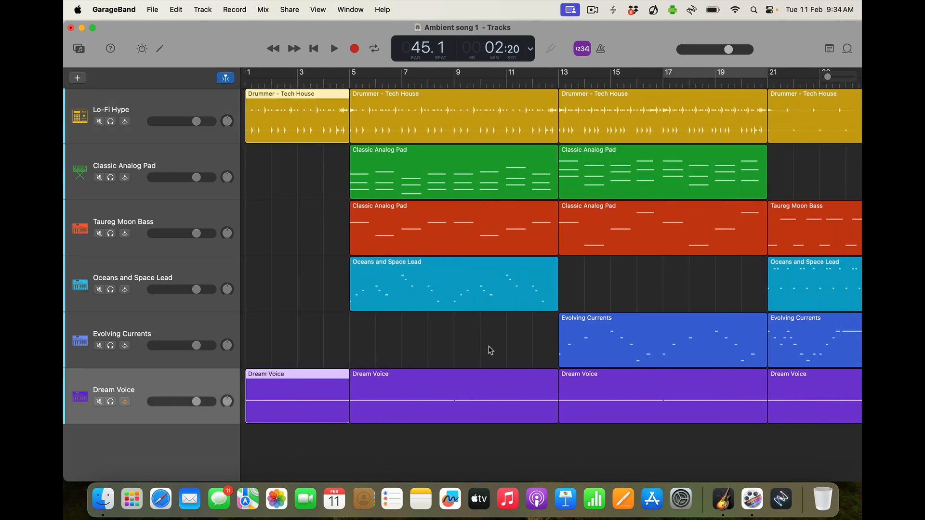
pyautogui.hscroll(15, 652, 455)
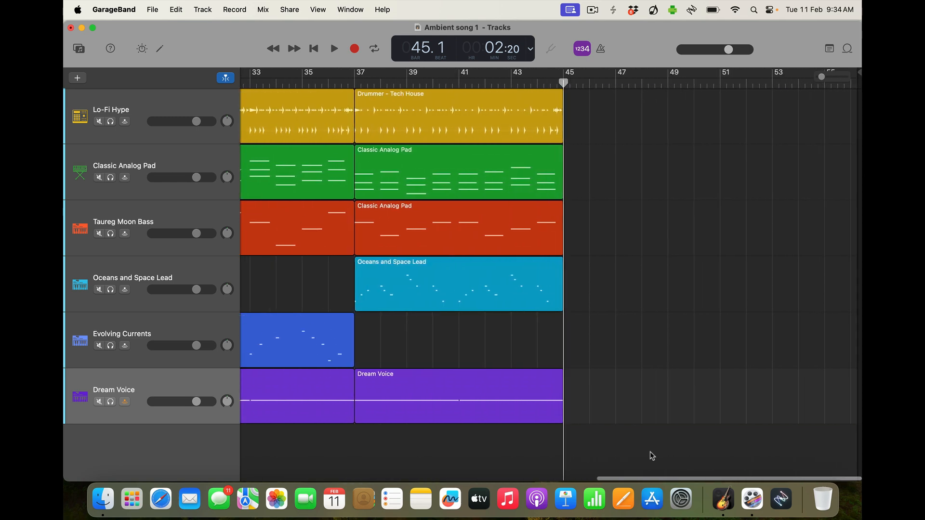
pyautogui.press('super+v')
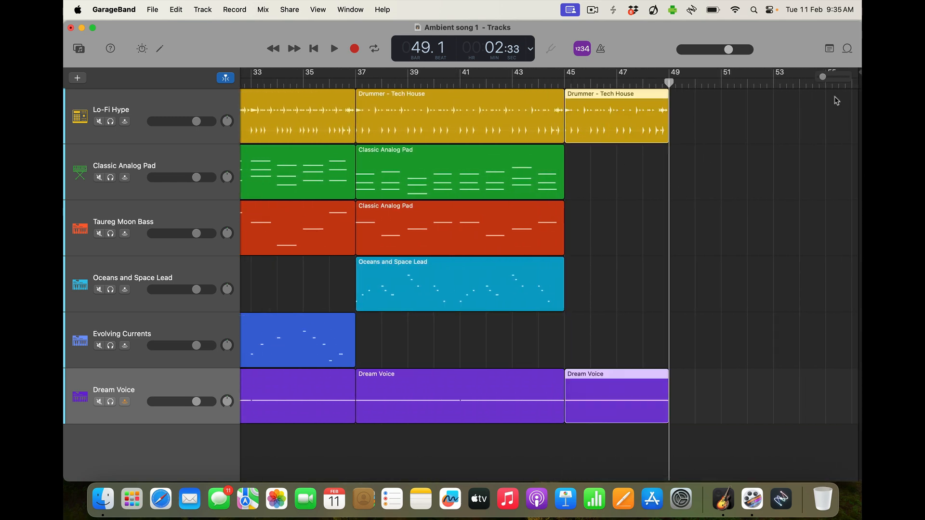
pyautogui.press('z')
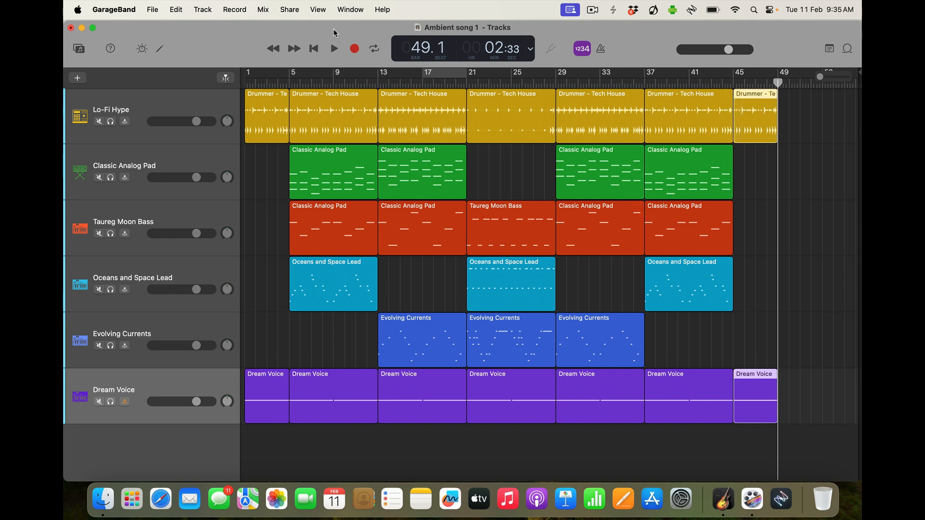
# Play the whole arrangement from bar 1 through to its end to review the structure
pyautogui.click(314, 49)
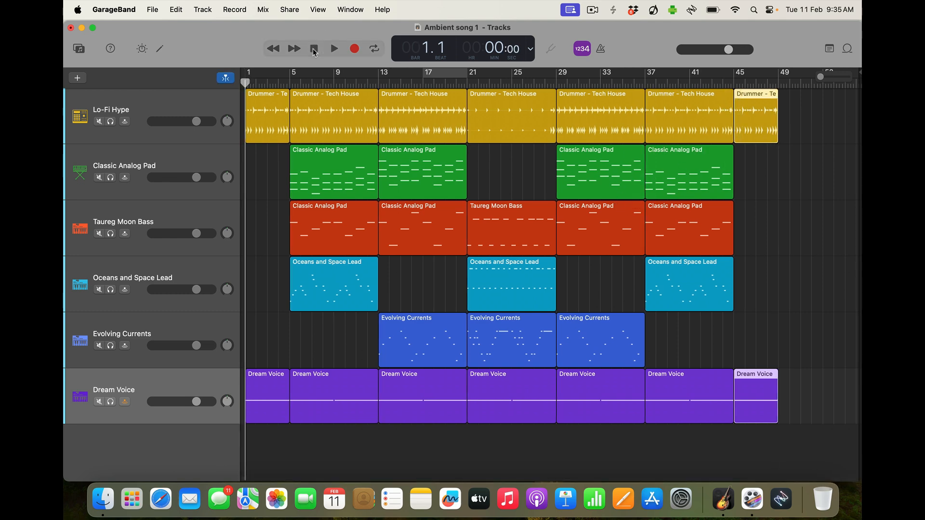
pyautogui.press('space')
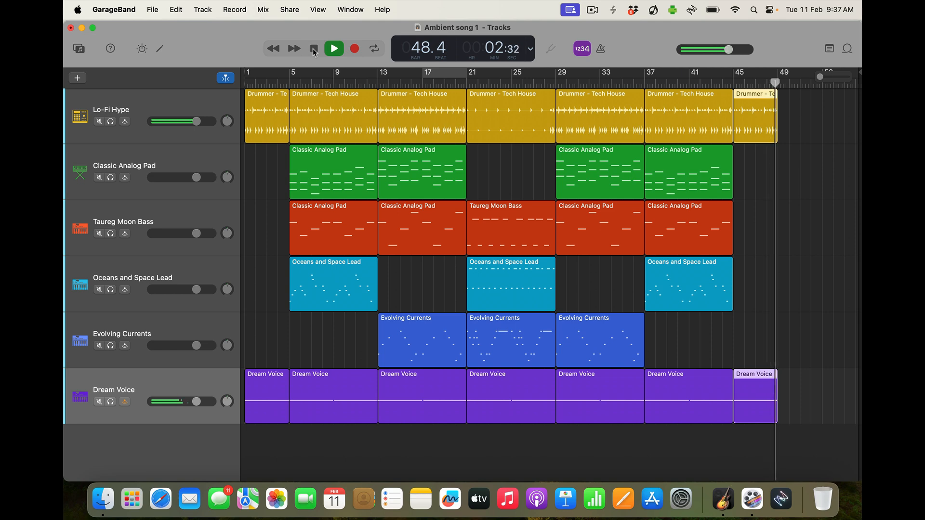
pyautogui.click(314, 49)
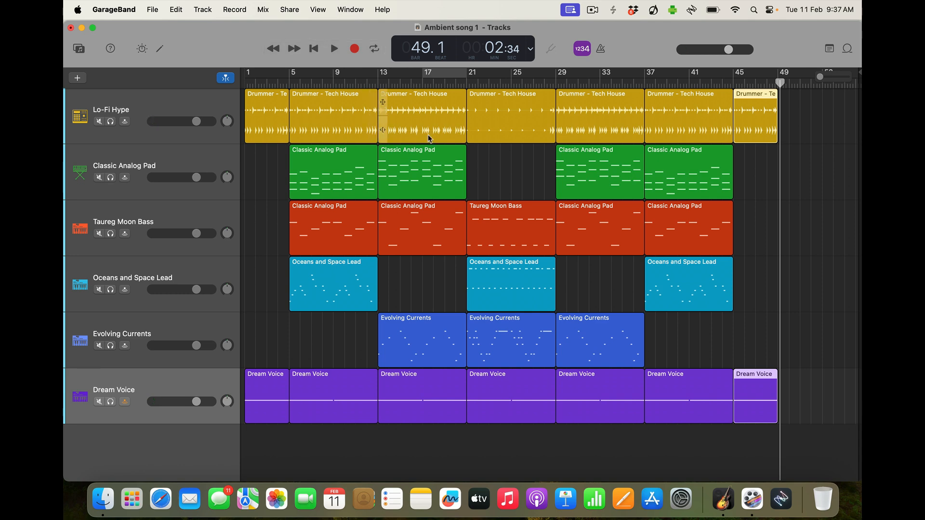
# Remove bars 29 to 32 from the drum region and the Evolving Currents region so both enter at bar 33
pyautogui.moveTo(642, 130); pyautogui.dragTo(617, 124)
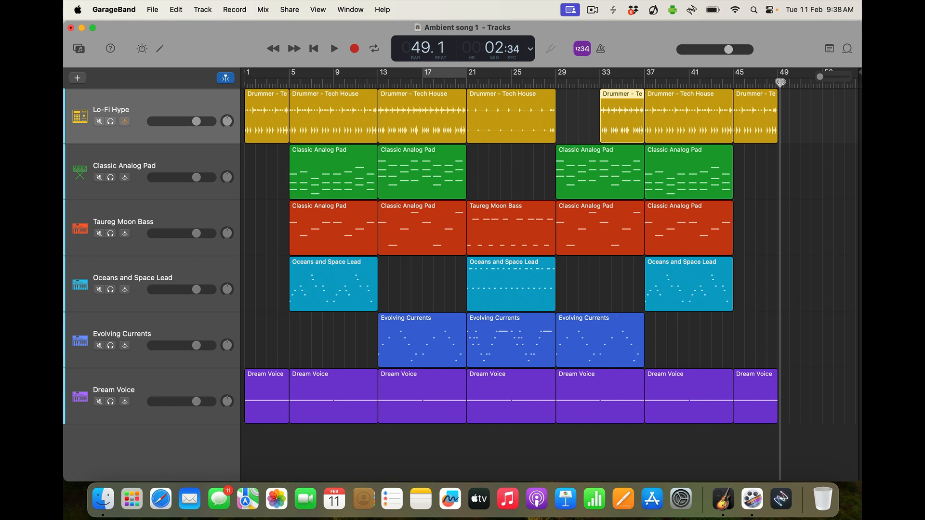
pyautogui.moveTo(780, 82); pyautogui.dragTo(600, 100)
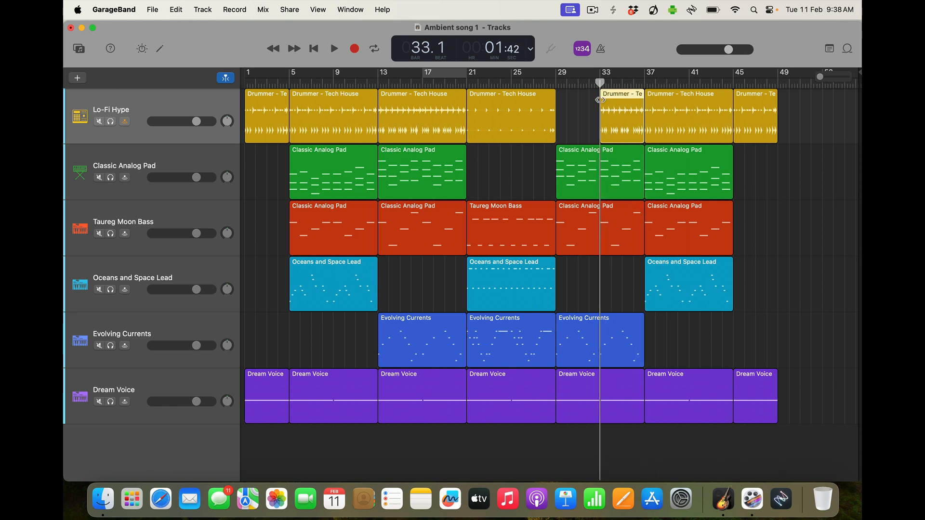
pyautogui.click(575, 344)
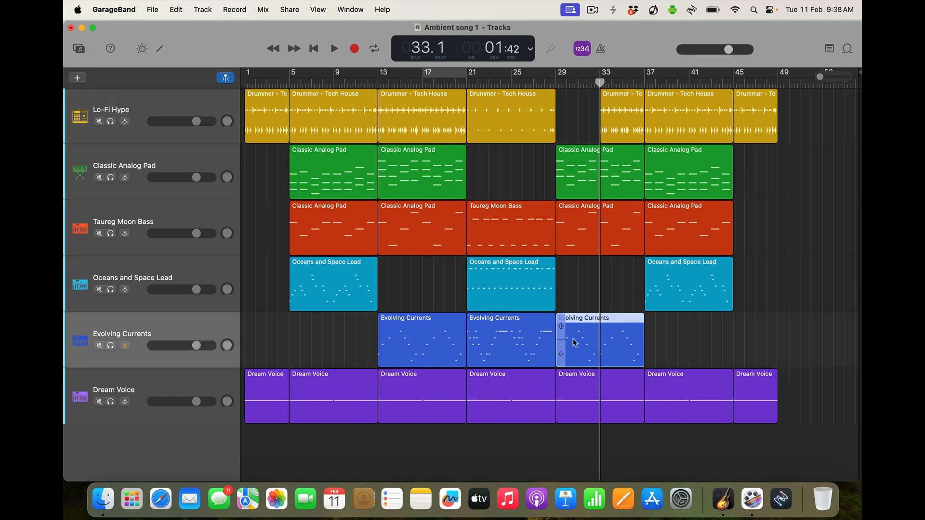
pyautogui.press('super+t')
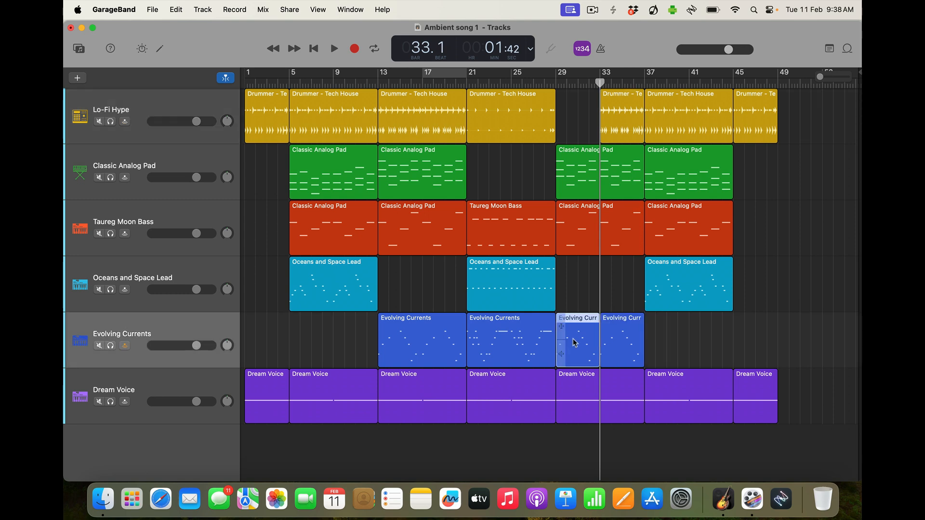
pyautogui.press('Delete')
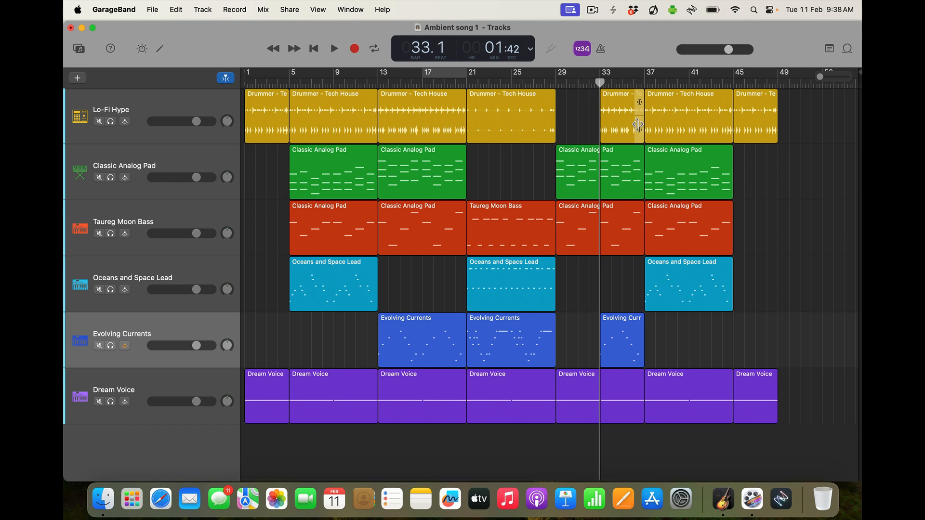
# Play from the start and lower the volumes of the Oceans and Space Lead and Classic Analog Pad tracks
pyautogui.click(314, 50)
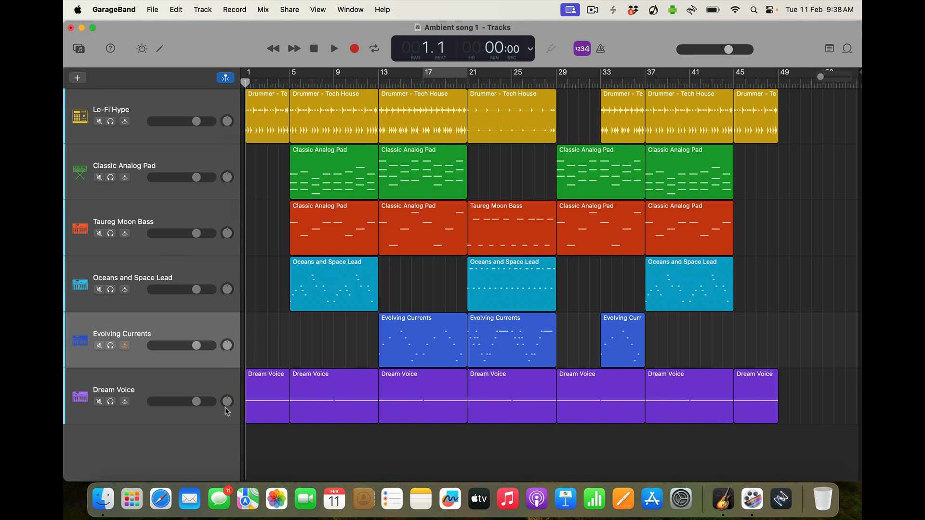
pyautogui.click(334, 50)
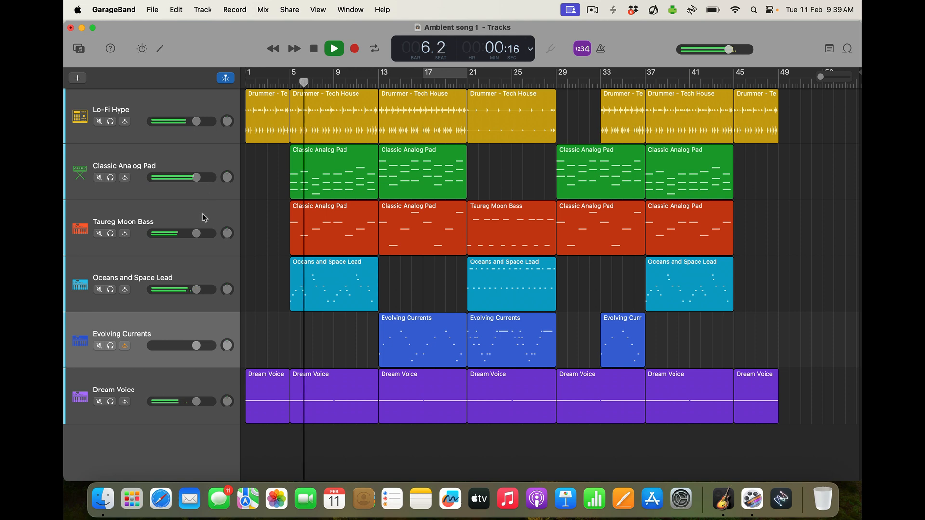
pyautogui.moveTo(196, 289)
pyautogui.moveTo(196, 289); pyautogui.dragTo(183, 289)
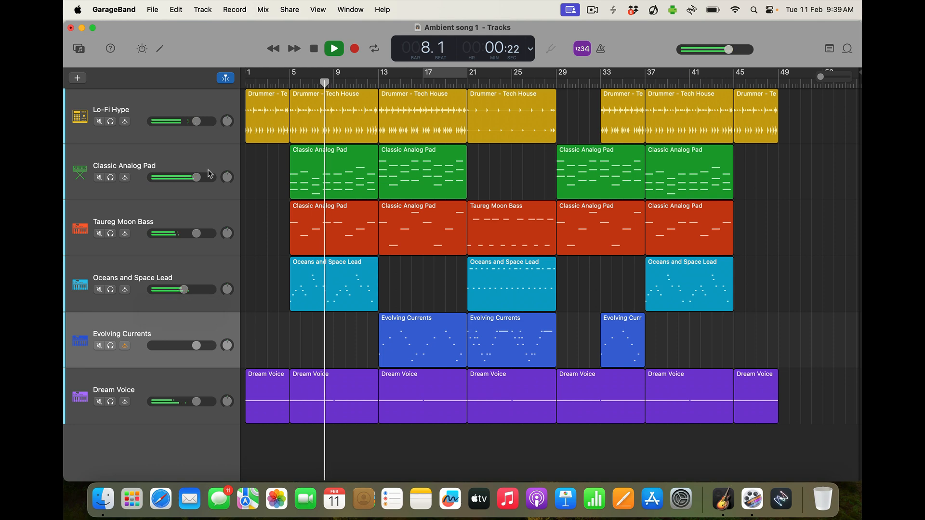
pyautogui.moveTo(196, 178)
pyautogui.moveTo(196, 177); pyautogui.dragTo(184, 177)
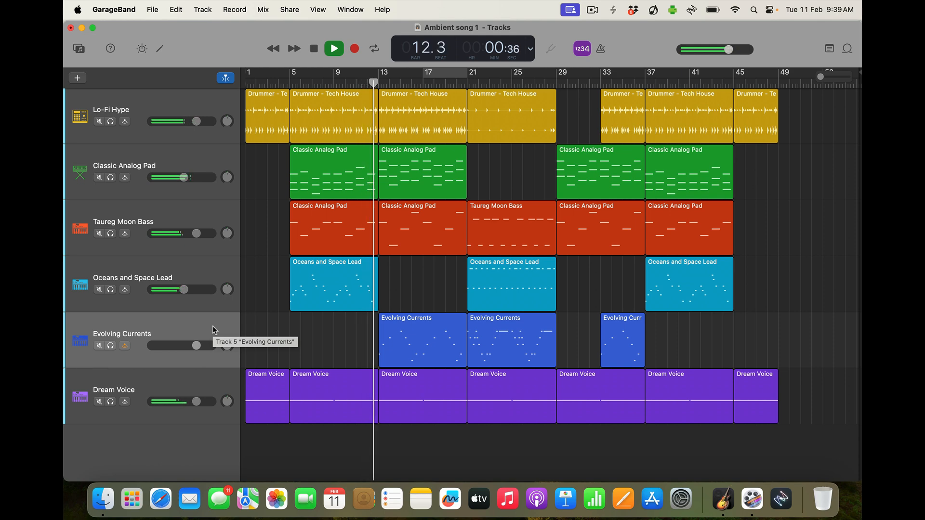
pyautogui.press('space')
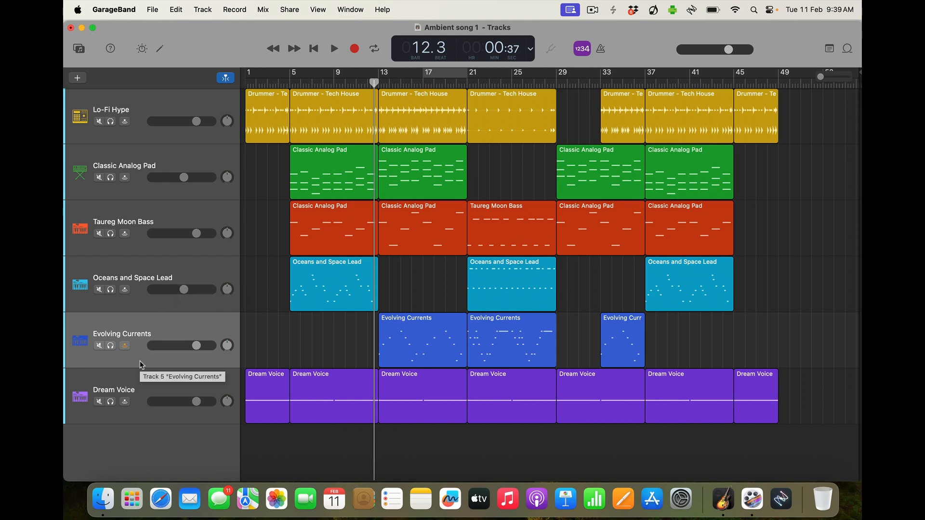
# Pan Oceans and Space Lead left and Evolving Currents right, raising the Evolving Currents volume slightly during playback
pyautogui.click(226, 289)
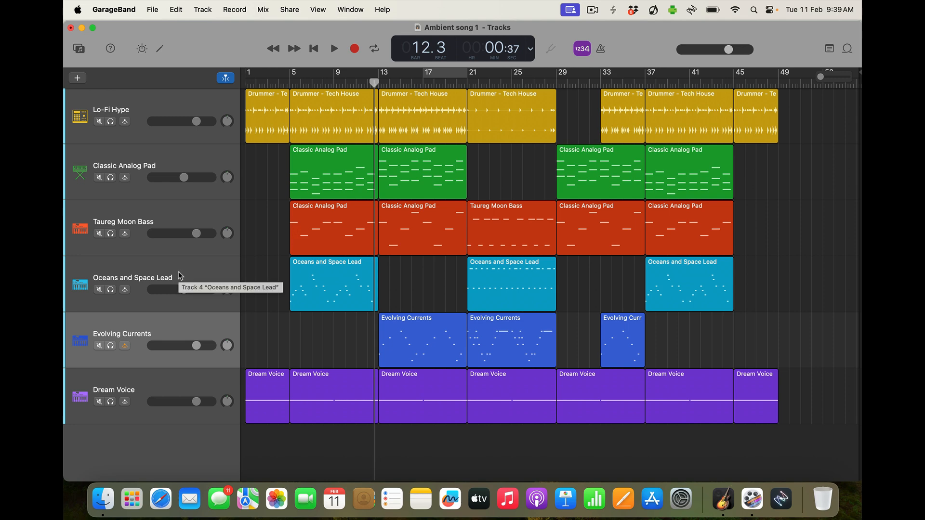
pyautogui.moveTo(227, 345); pyautogui.dragTo(227, 343)
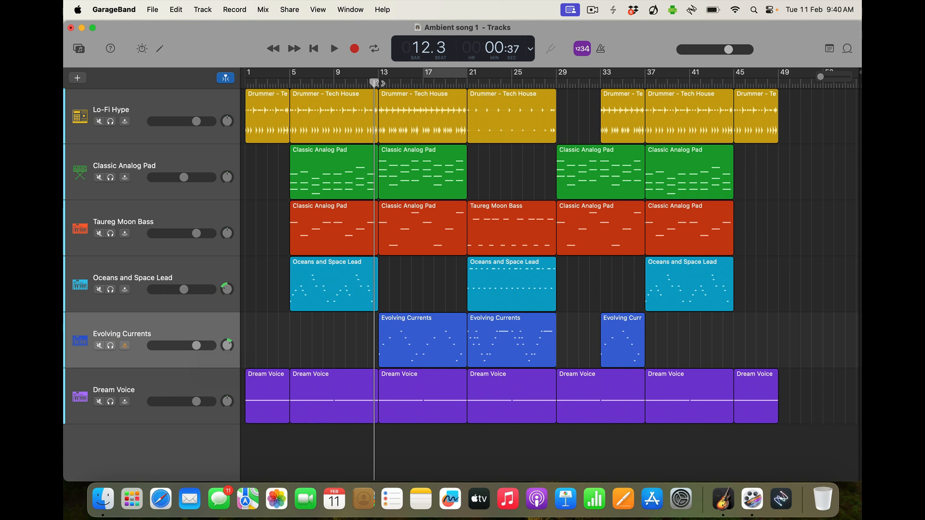
pyautogui.press('space')
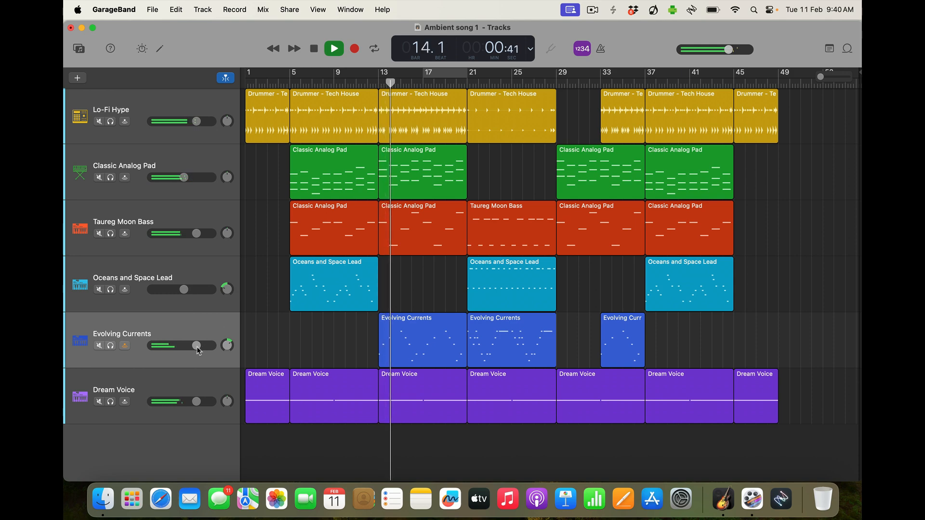
pyautogui.moveTo(198, 344); pyautogui.dragTo(203, 345)
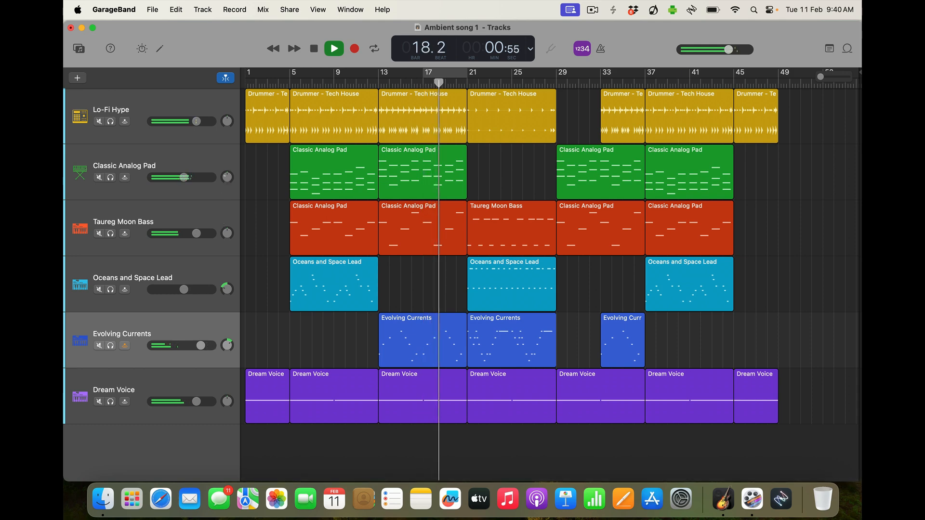
# Pan Classic Analog Pad slightly right and Dream Voice slightly left, and pan Evolving Currents further right to about +27
pyautogui.moveTo(226, 177); pyautogui.dragTo(225, 171)
pyautogui.moveTo(226, 401); pyautogui.dragTo(224, 407)
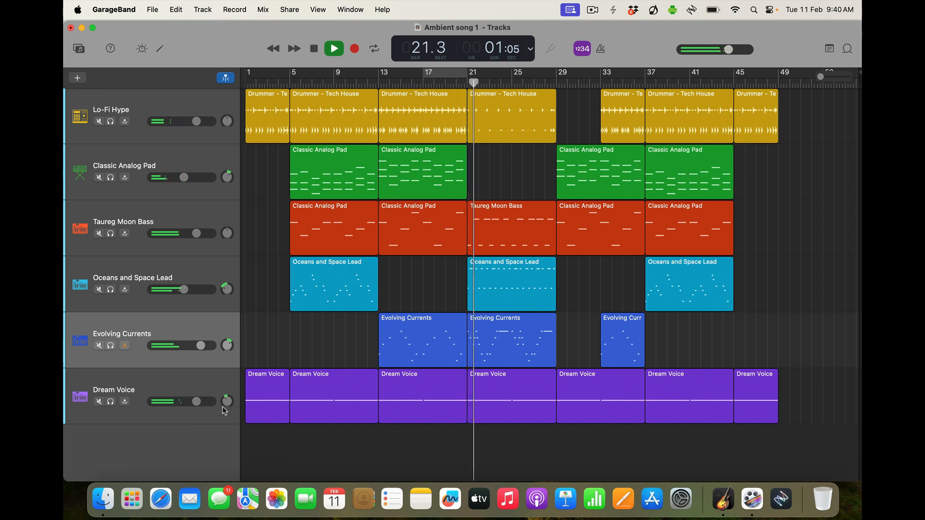
pyautogui.press('space')
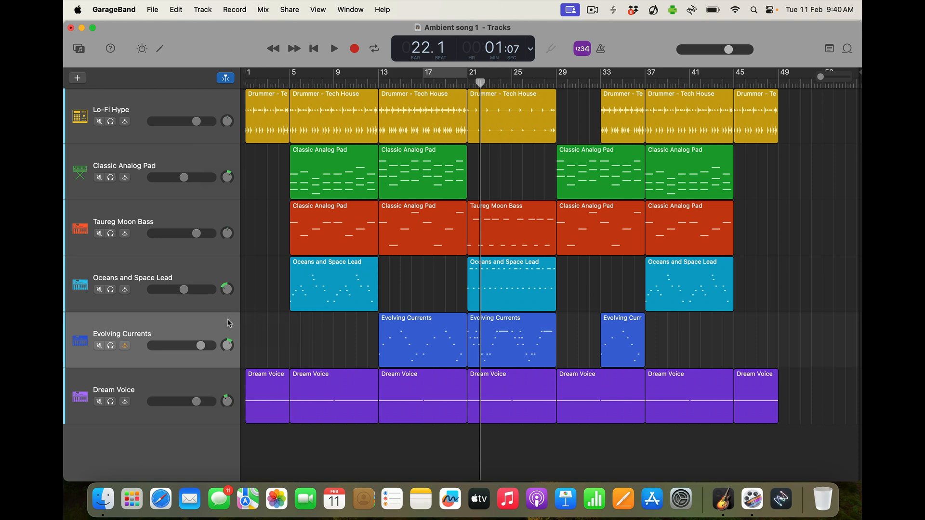
pyautogui.click(227, 344)
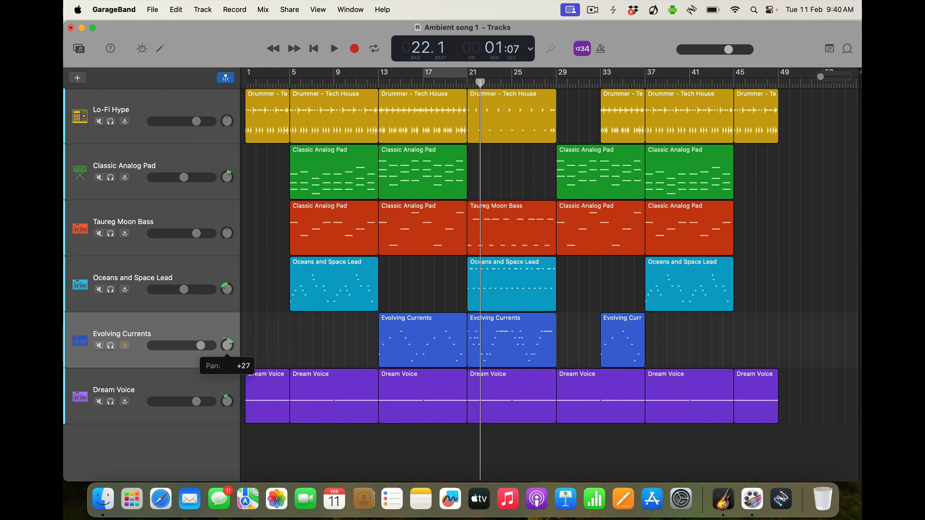
pyautogui.click(226, 290)
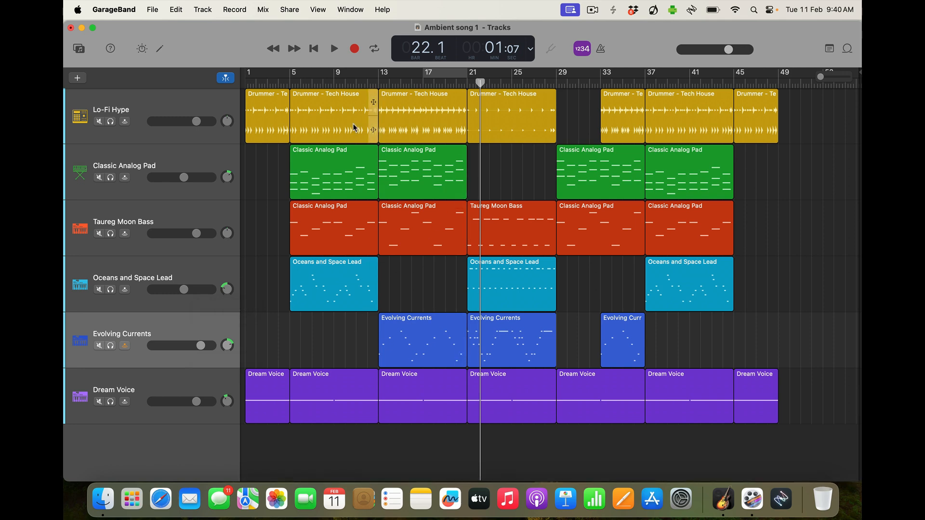
# Return the playhead to bar 1 and open the EQ of the Lo-Fi Hype drum track
pyautogui.click(182, 107)
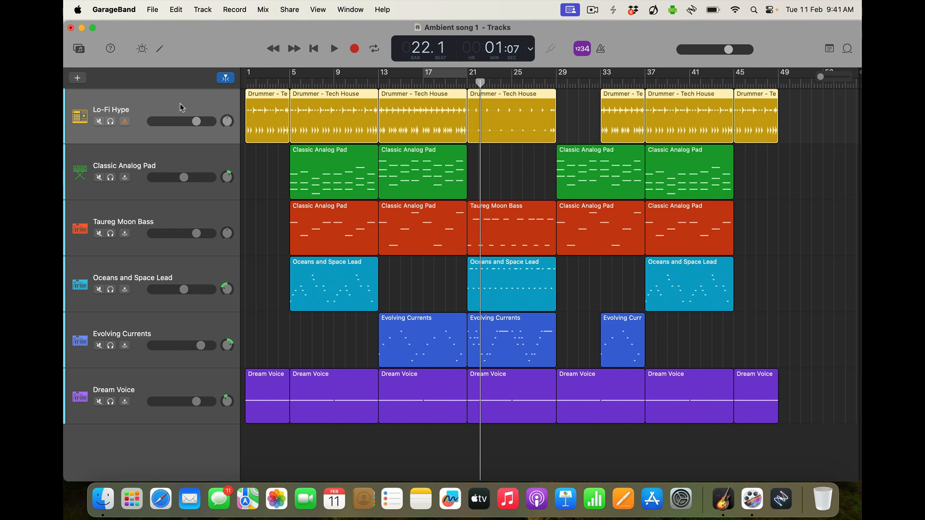
pyautogui.moveTo(480, 82); pyautogui.dragTo(207, 68)
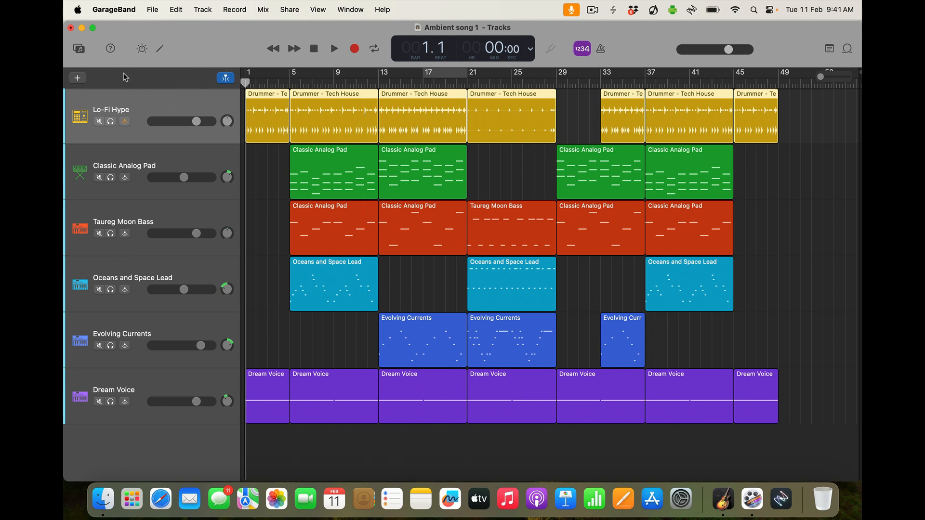
pyautogui.click(142, 49)
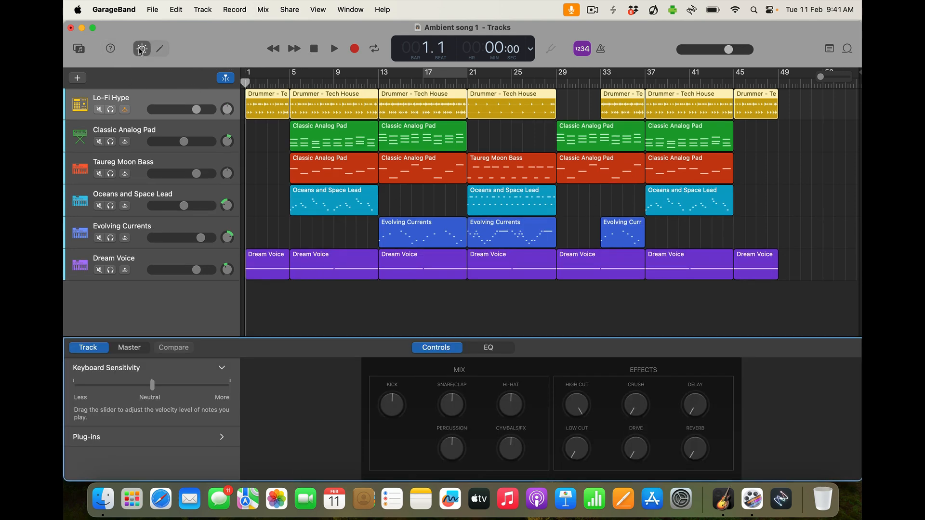
pyautogui.click(159, 103)
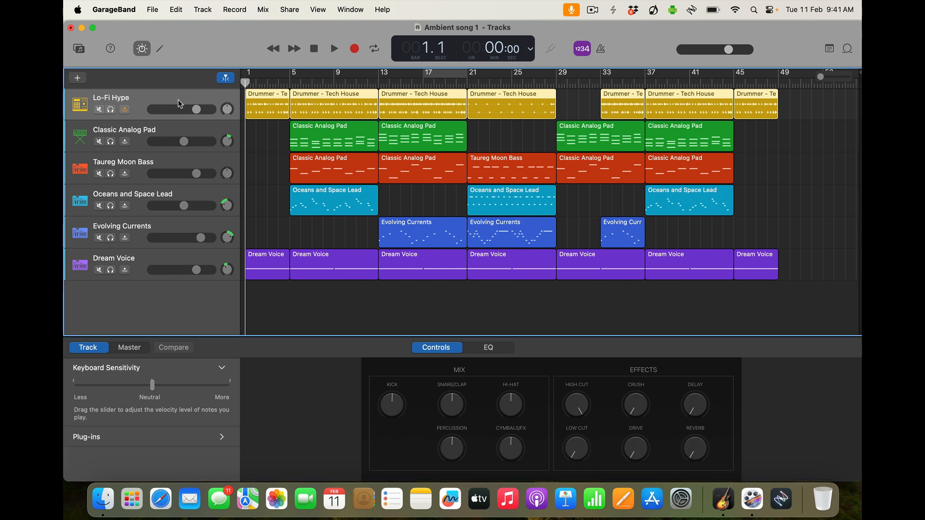
pyautogui.click(497, 349)
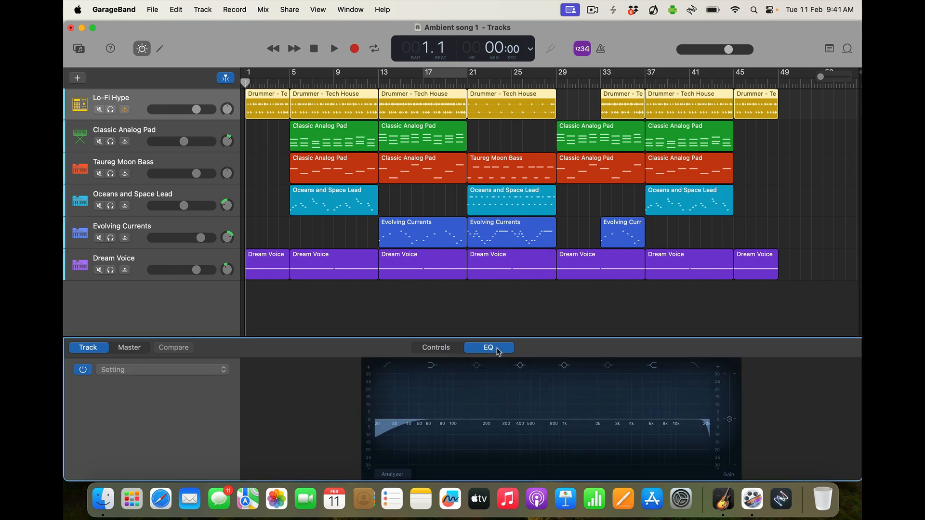
# Try the Refresh Drums EQ preset on the Lo-Fi Hype track
pyautogui.click(206, 374)
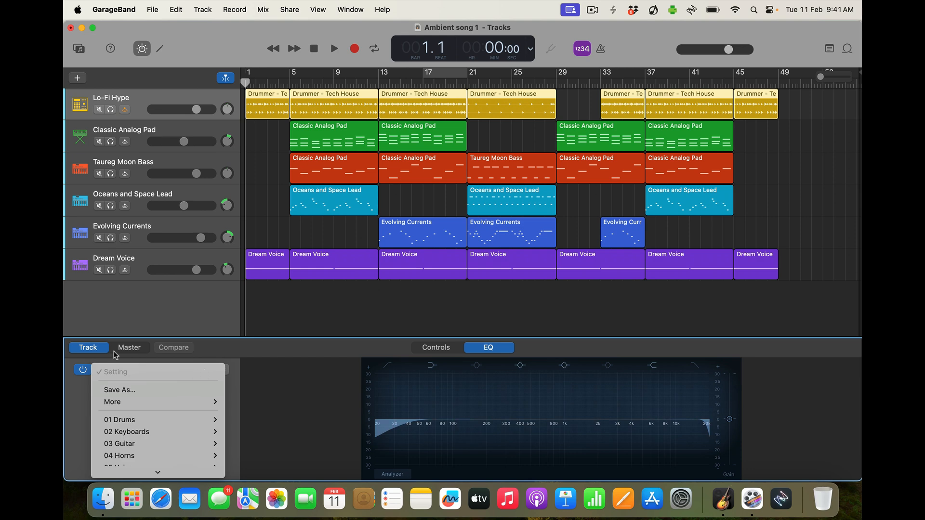
pyautogui.moveTo(157, 419)
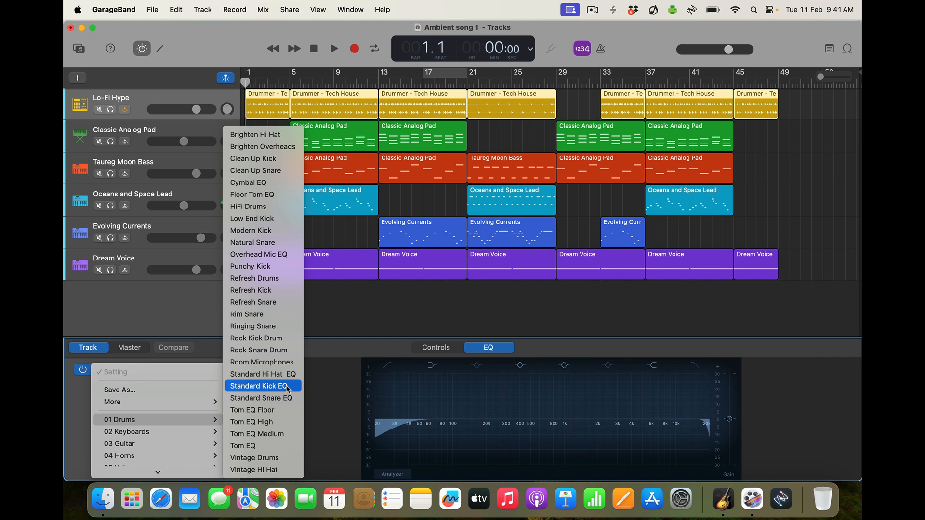
pyautogui.click(264, 279)
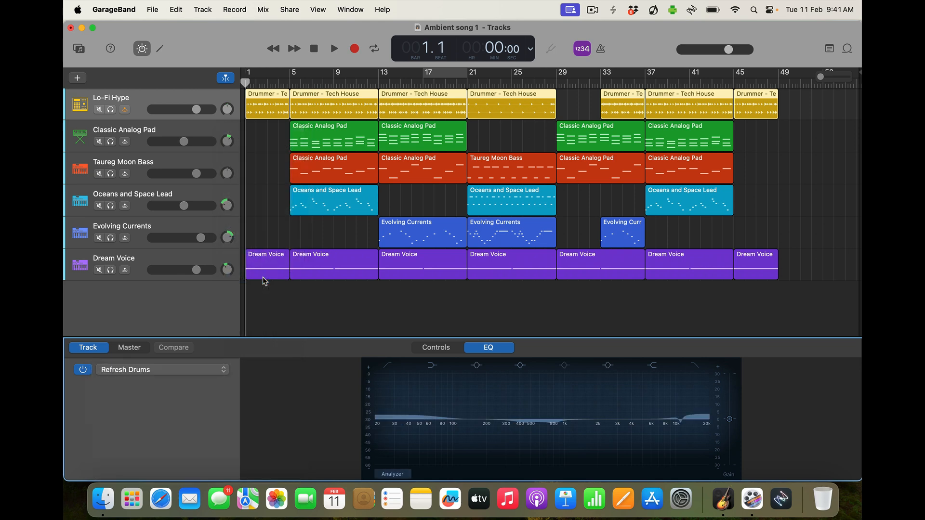
# Apply the HiFi Drums preset from the drum EQ settings to the Lo-Fi Hype track
pyautogui.click(203, 373)
pyautogui.moveTo(192, 436)
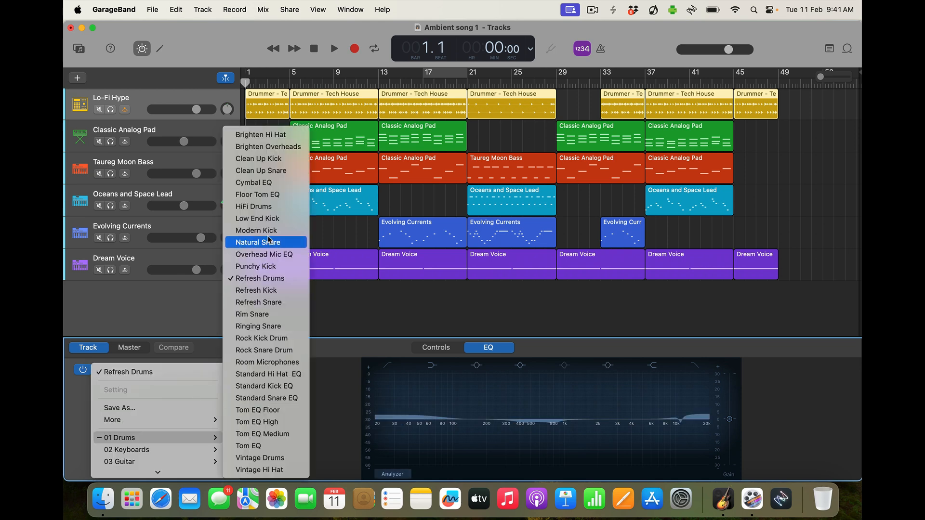
pyautogui.click(262, 206)
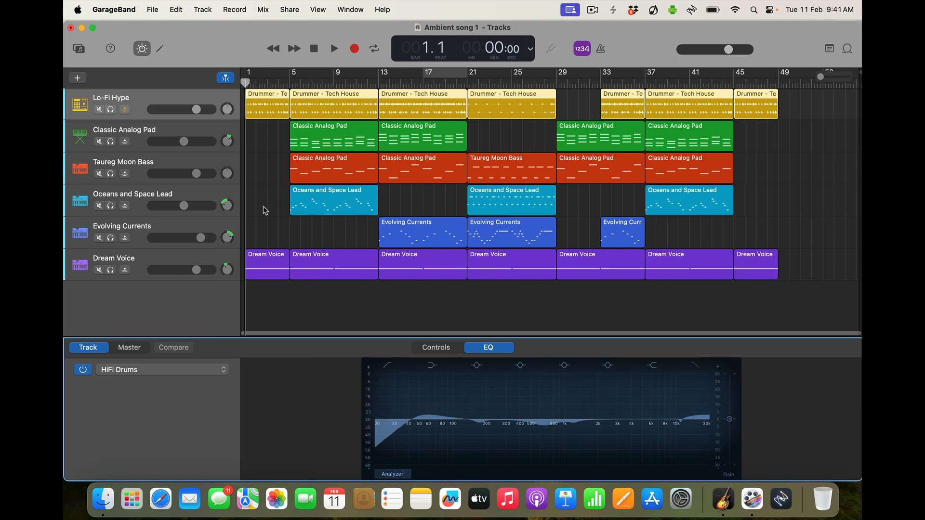
# Select the Classic Analog Pad track and load the Pad Warmer keyboard preset in its EQ
pyautogui.click(188, 134)
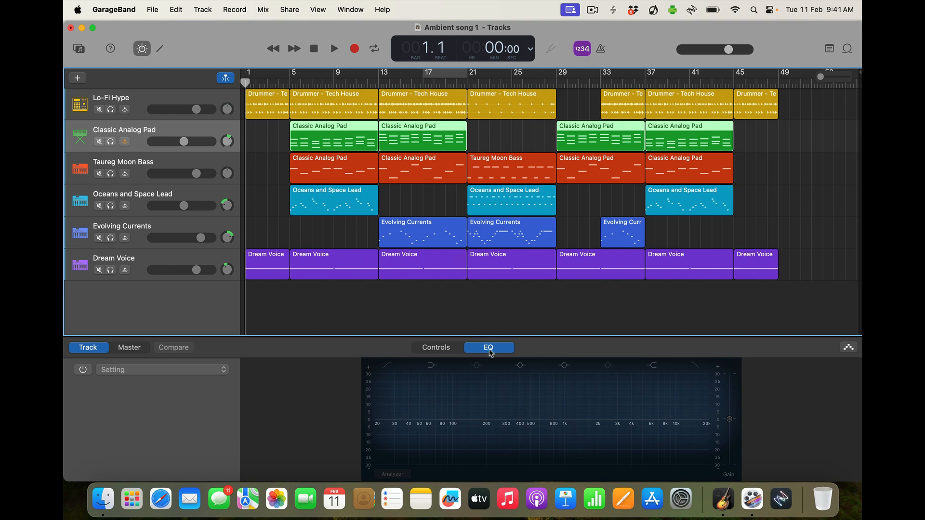
pyautogui.click(226, 371)
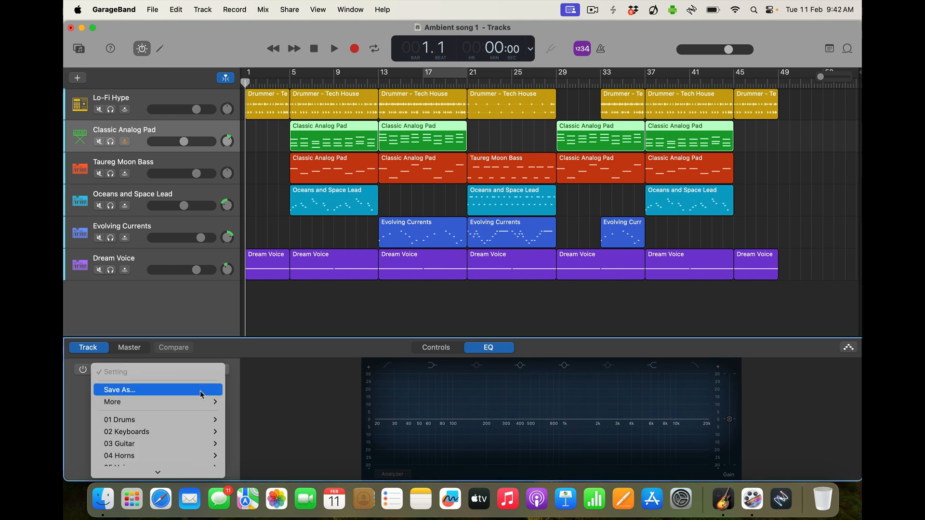
pyautogui.moveTo(193, 432)
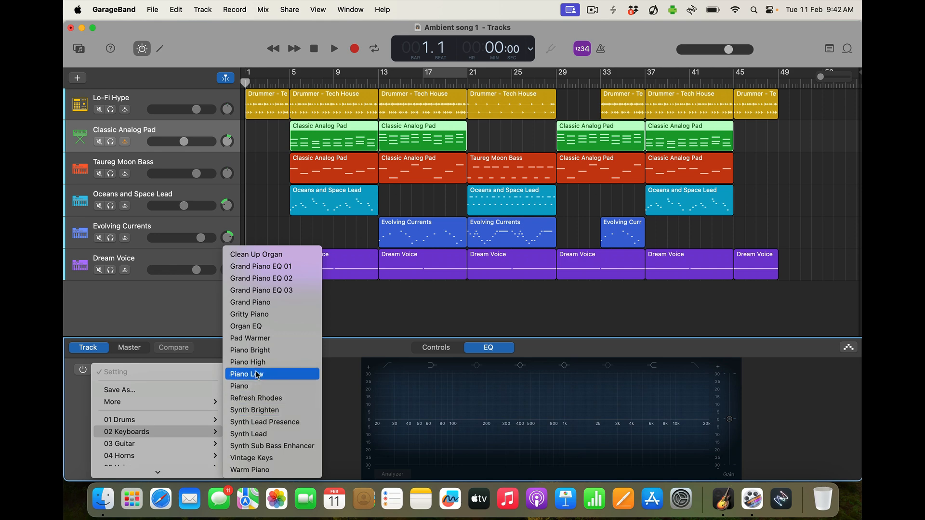
pyautogui.click(261, 340)
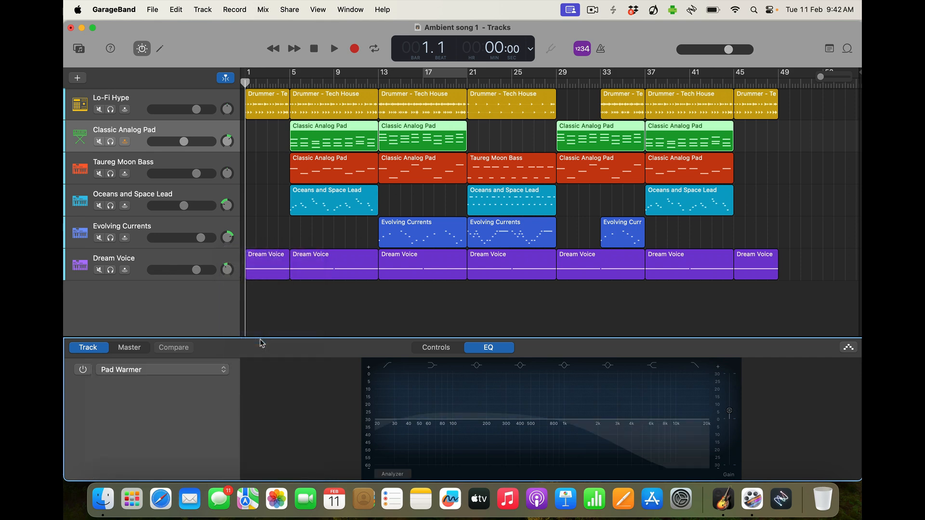
# Select the Taureg Moon Bass track and apply the E-Bass EQ preset from the guitar EQ settings
pyautogui.click(174, 165)
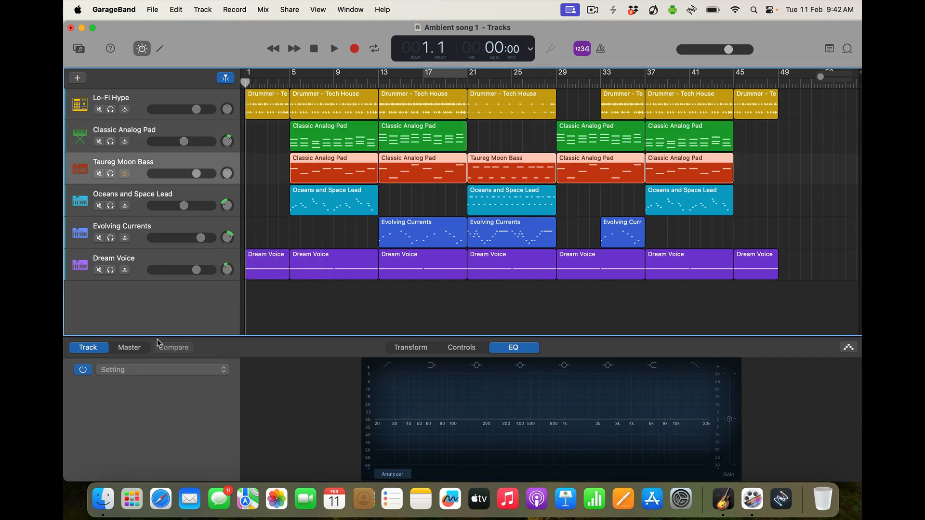
pyautogui.click(153, 369)
pyautogui.moveTo(165, 443)
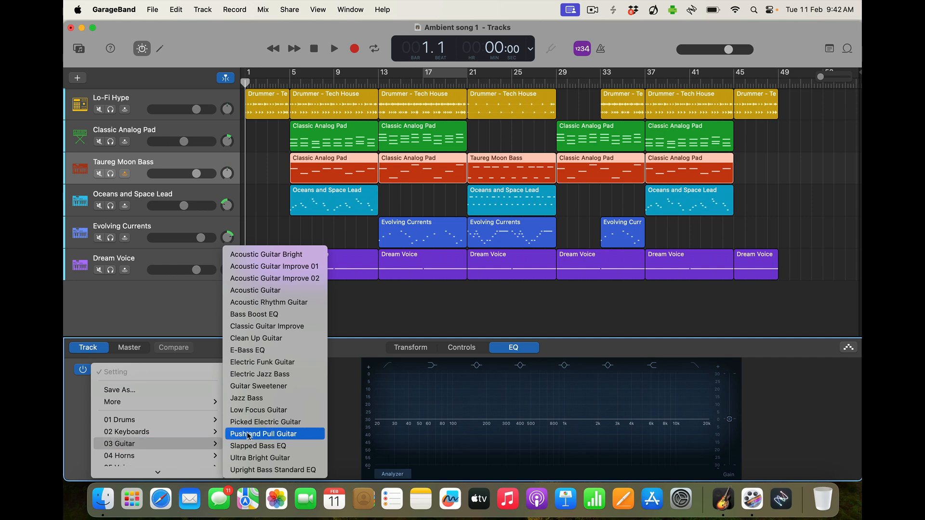
pyautogui.click(248, 351)
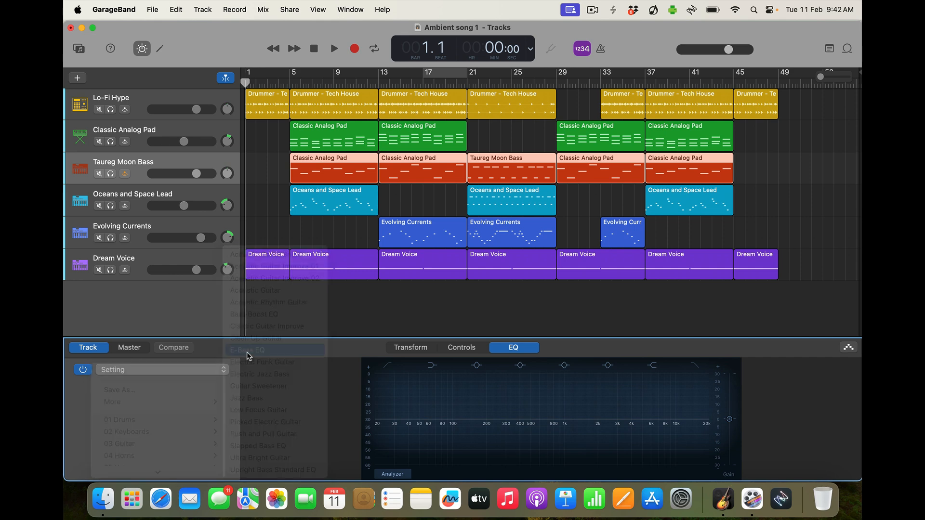
# Select the Oceans and Space Lead track and apply the Synth Lead Presence keyboard EQ preset
pyautogui.click(177, 195)
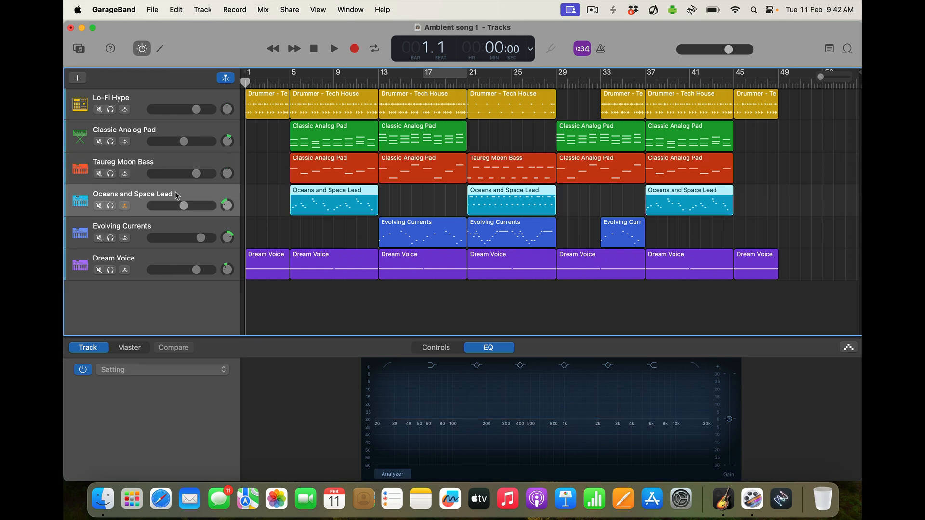
pyautogui.click(140, 371)
pyautogui.moveTo(165, 442)
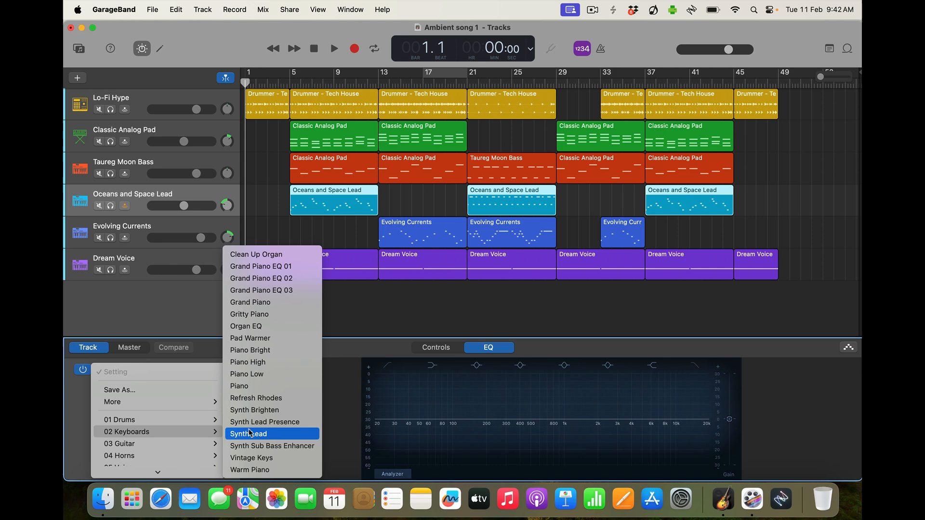
pyautogui.click(257, 423)
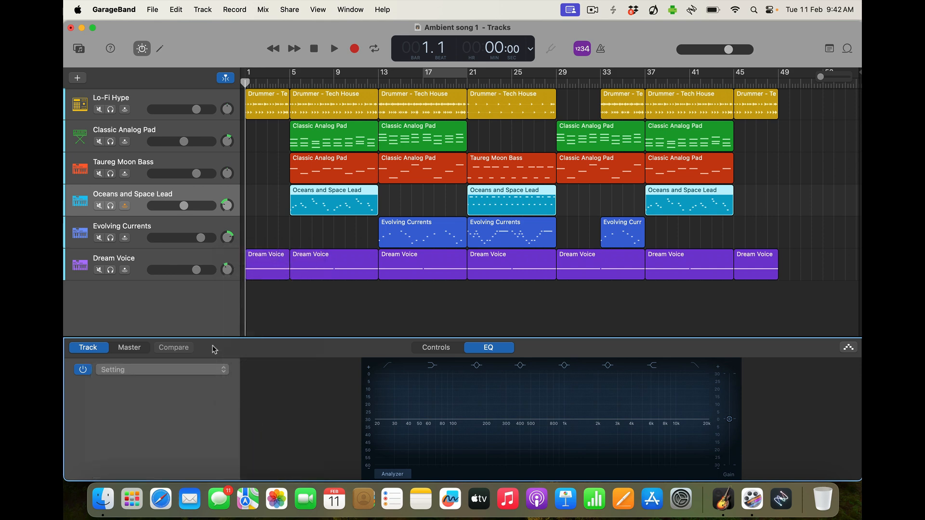
# Give the Evolving Currents track the Synth Lead Presence keyboard EQ preset
pyautogui.click(183, 230)
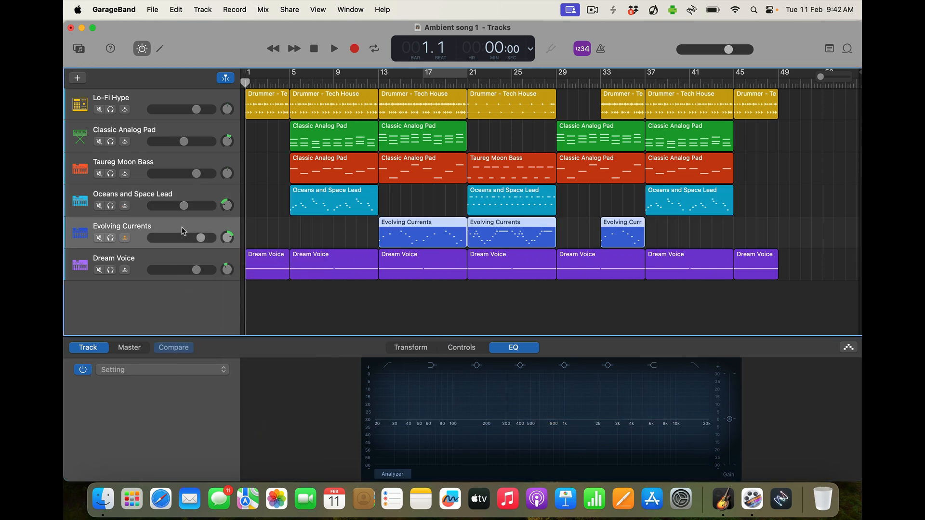
pyautogui.click(161, 369)
pyautogui.moveTo(176, 432)
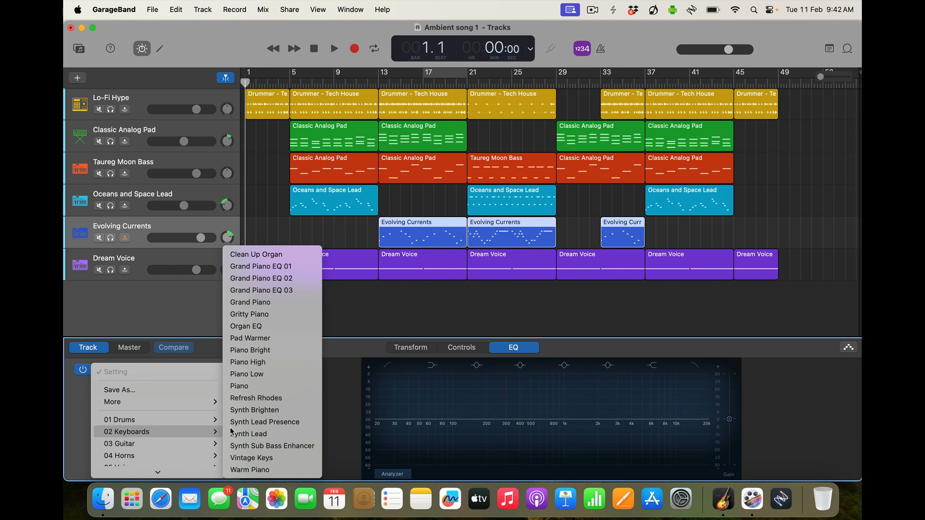
pyautogui.click(255, 422)
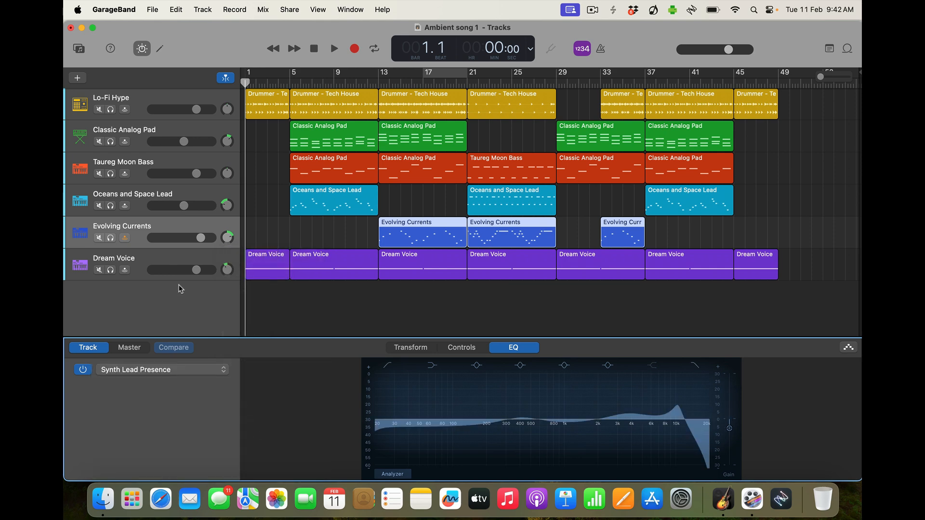
# Apply the Synth Sub Bass Enhancer EQ preset to the Dream Voice track and play the song from bar 1 into bar 6
pyautogui.click(160, 260)
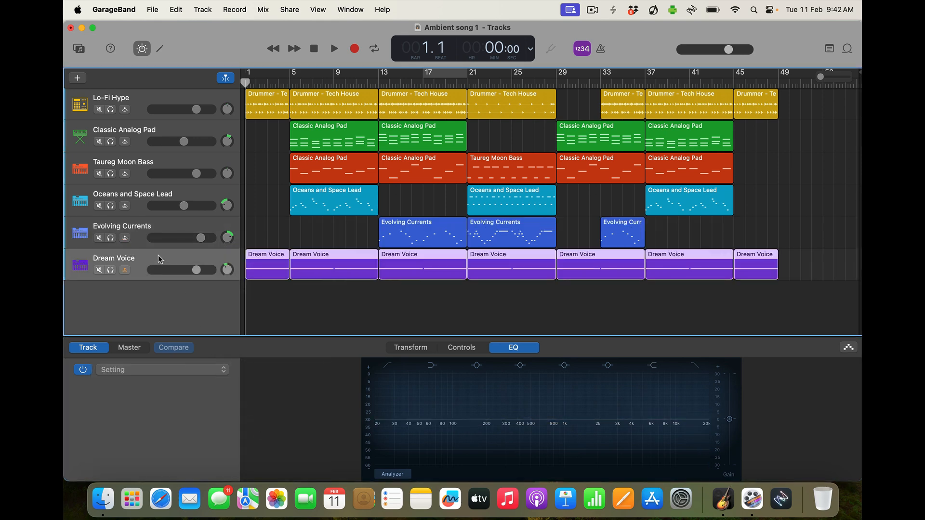
pyautogui.click(159, 369)
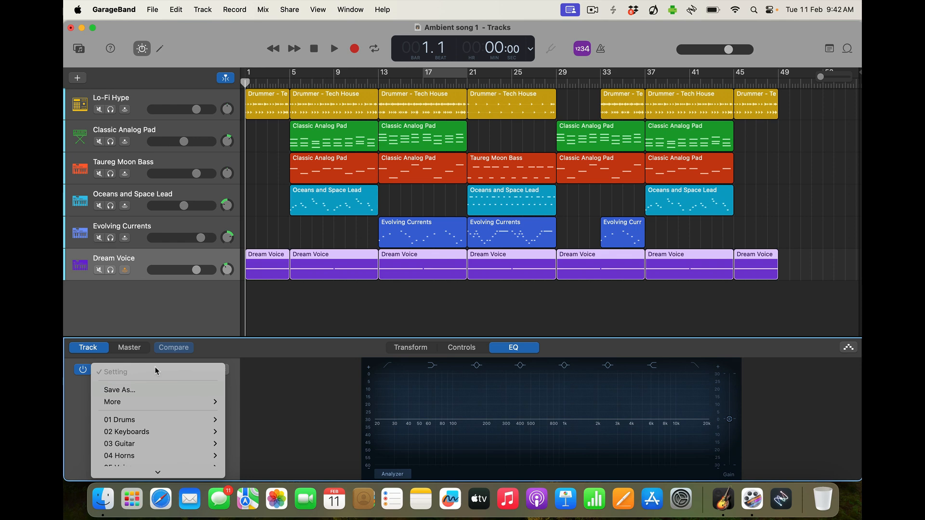
pyautogui.moveTo(166, 432)
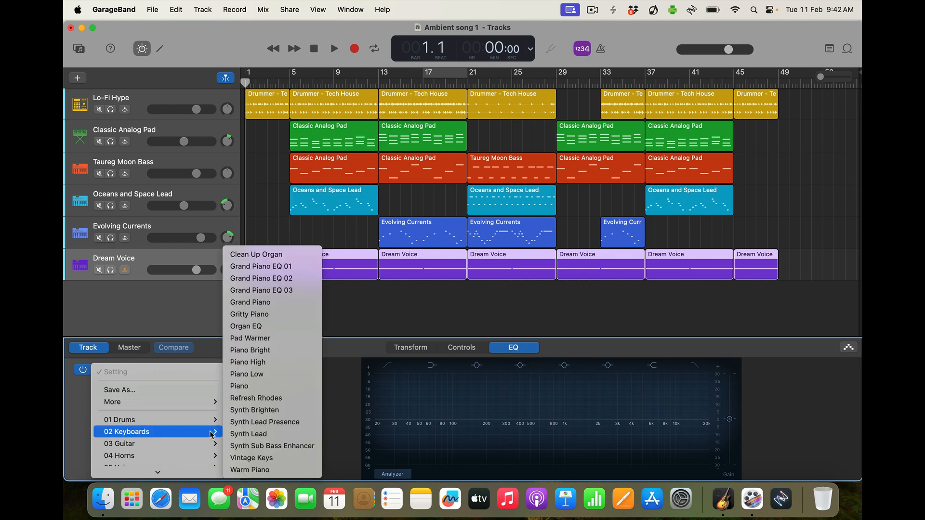
pyautogui.click(250, 446)
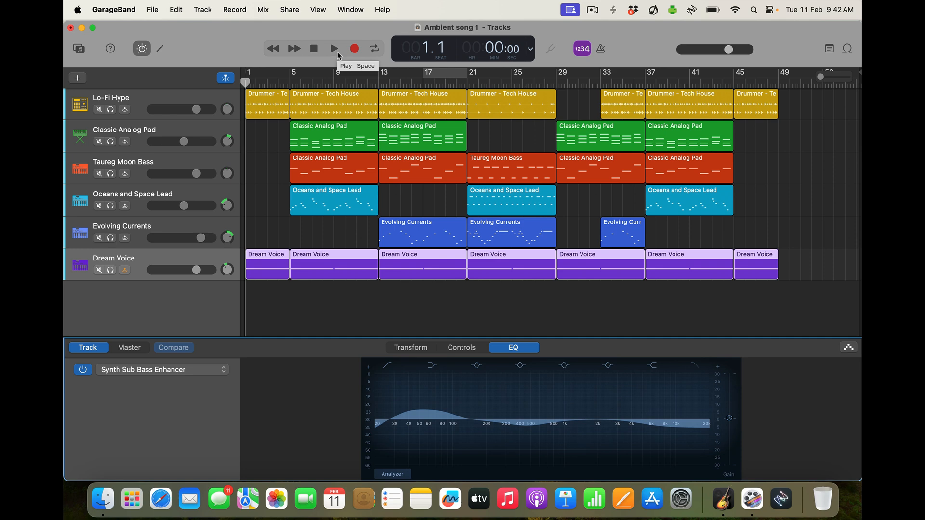
pyautogui.click(335, 50)
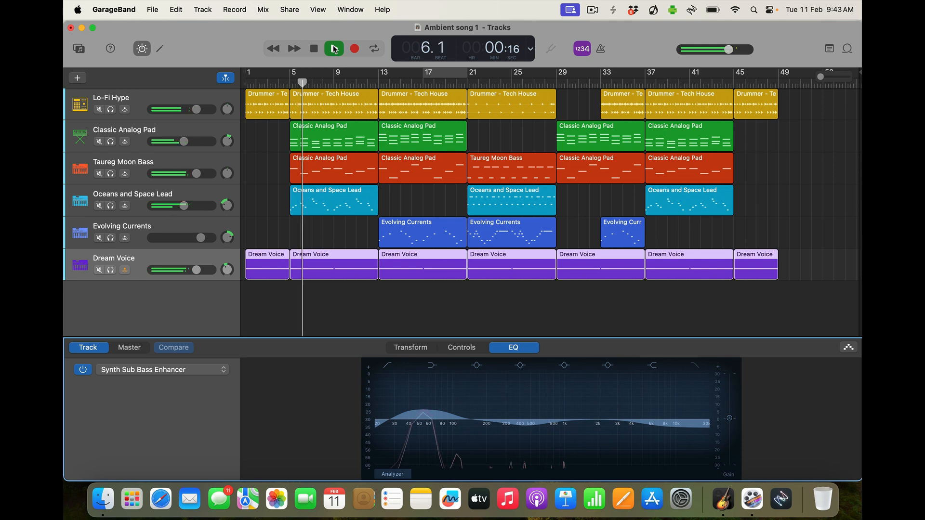
pyautogui.click(334, 49)
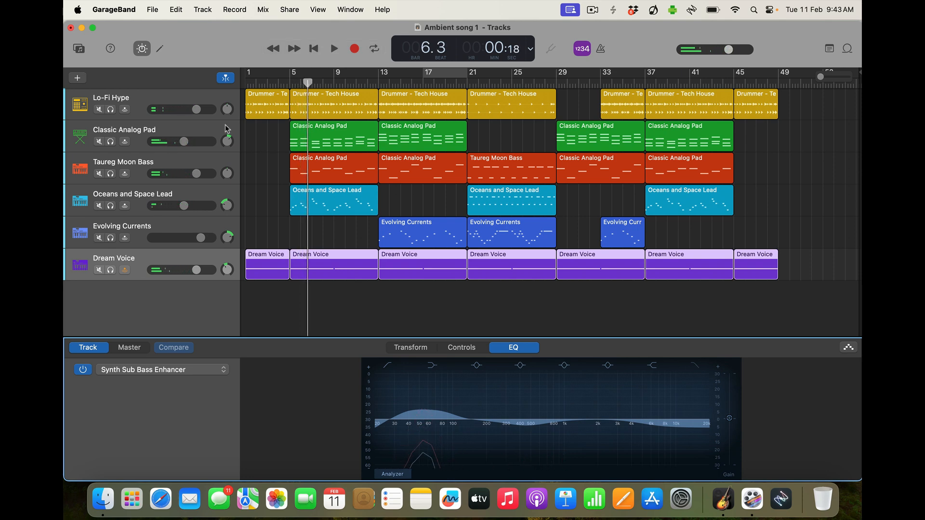
# Switch to the master track's EQ and apply the Dance Music Type EQ preset from the mastering settings
pyautogui.click(129, 349)
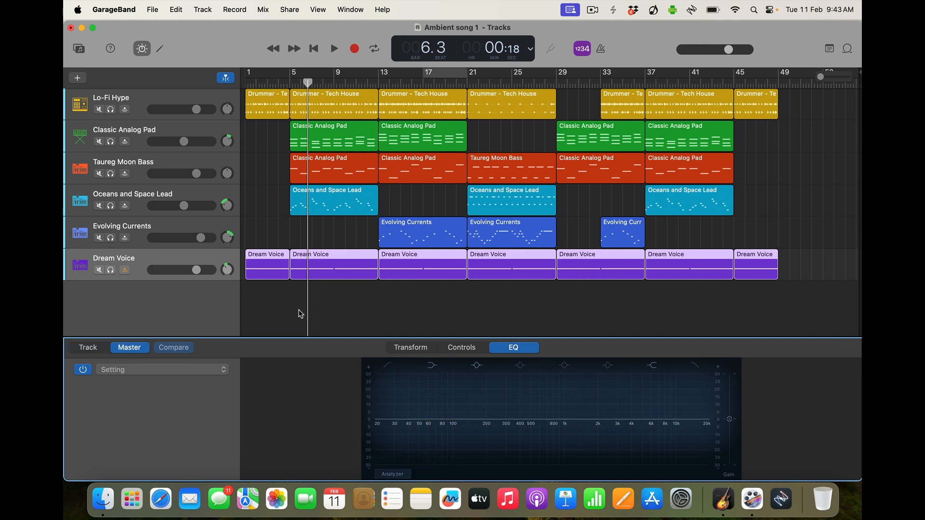
pyautogui.click(218, 376)
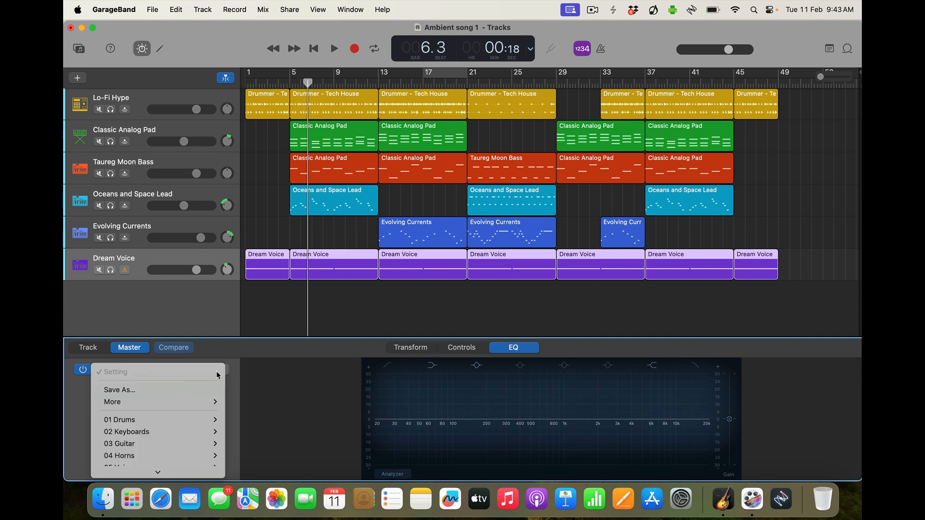
pyautogui.moveTo(202, 423)
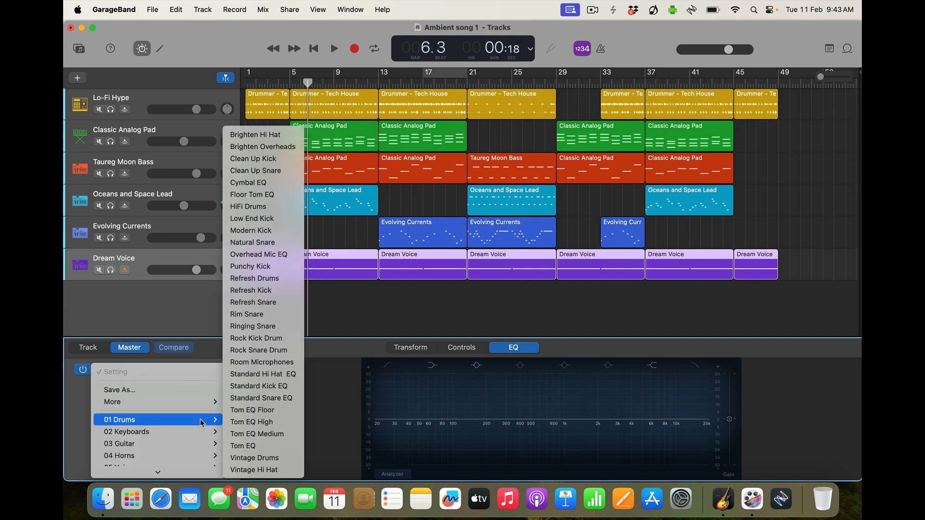
pyautogui.moveTo(192, 458)
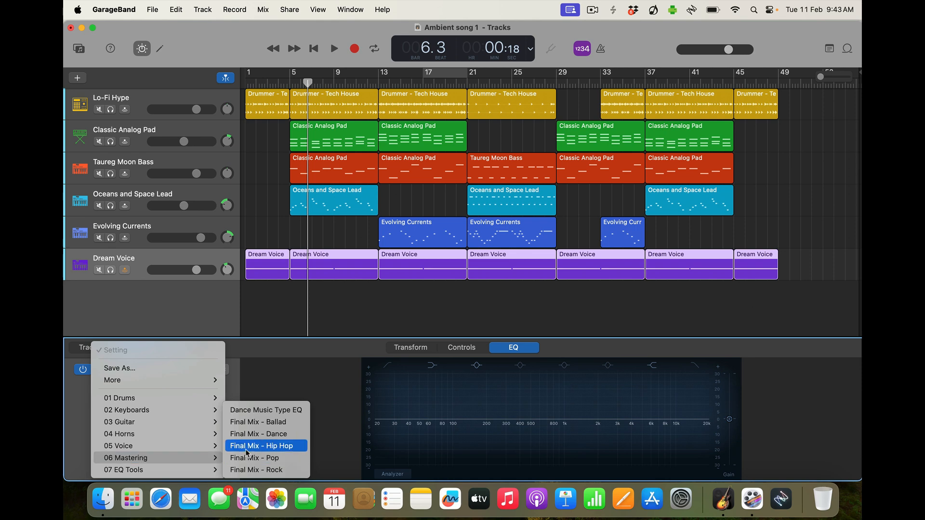
pyautogui.click(258, 409)
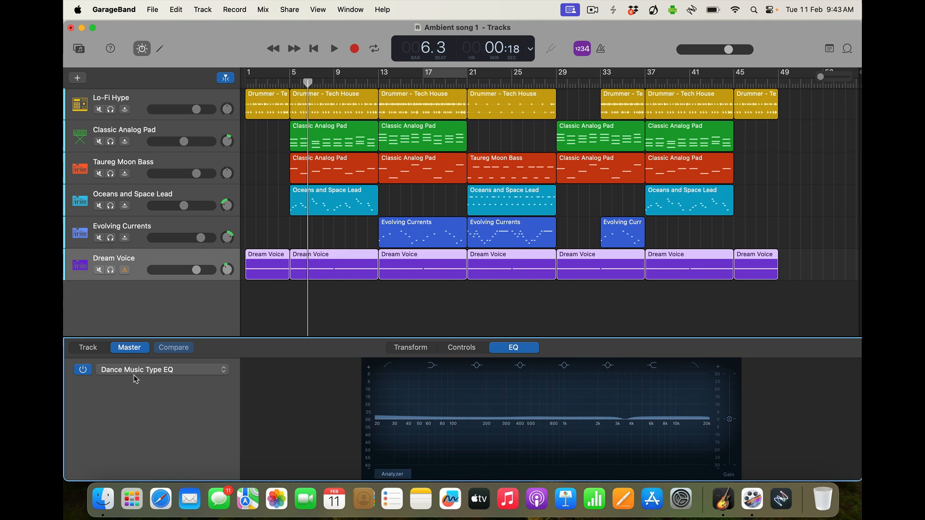
# Load the Platinum Analog Tape preset in the master track's first Compressor plug-in and turn the compressor on
pyautogui.click(415, 352)
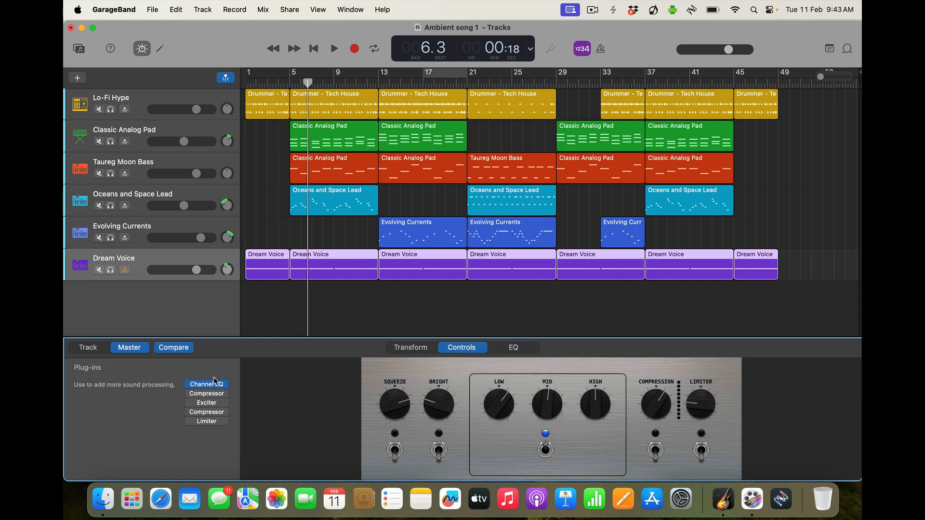
pyautogui.moveTo(210, 385)
pyautogui.click(225, 398)
pyautogui.click(142, 449)
pyautogui.click(208, 394)
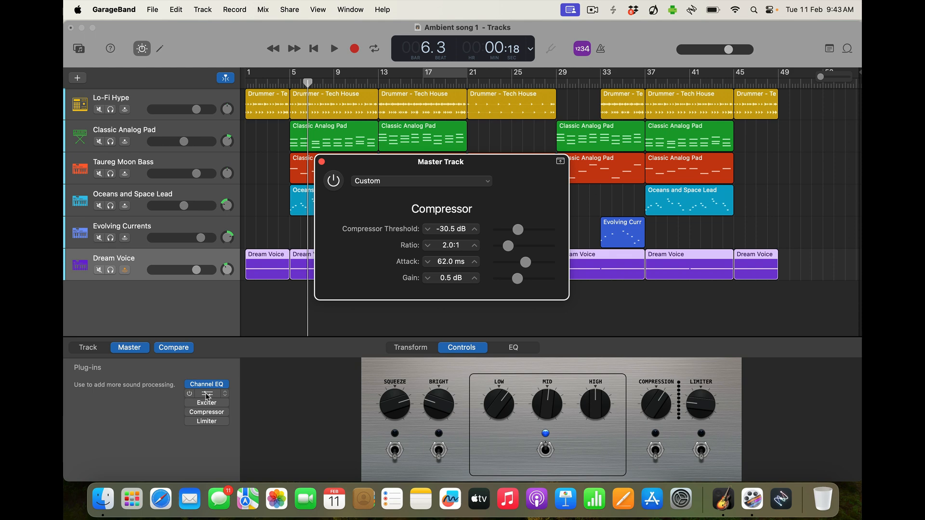
pyautogui.click(452, 182)
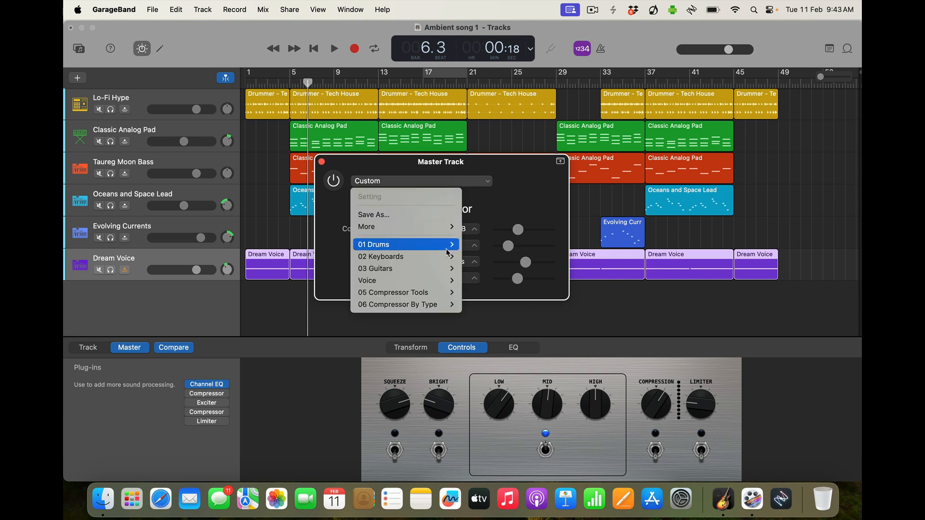
pyautogui.moveTo(447, 293)
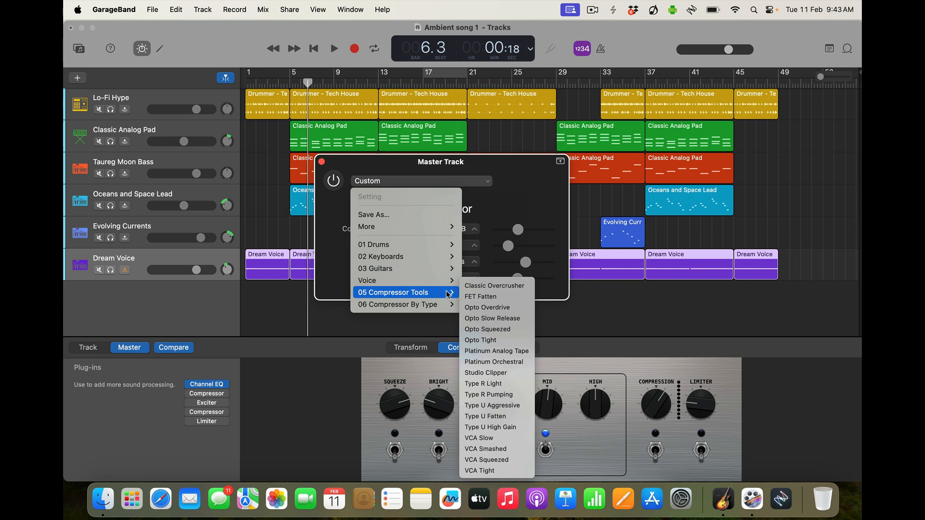
pyautogui.click(510, 352)
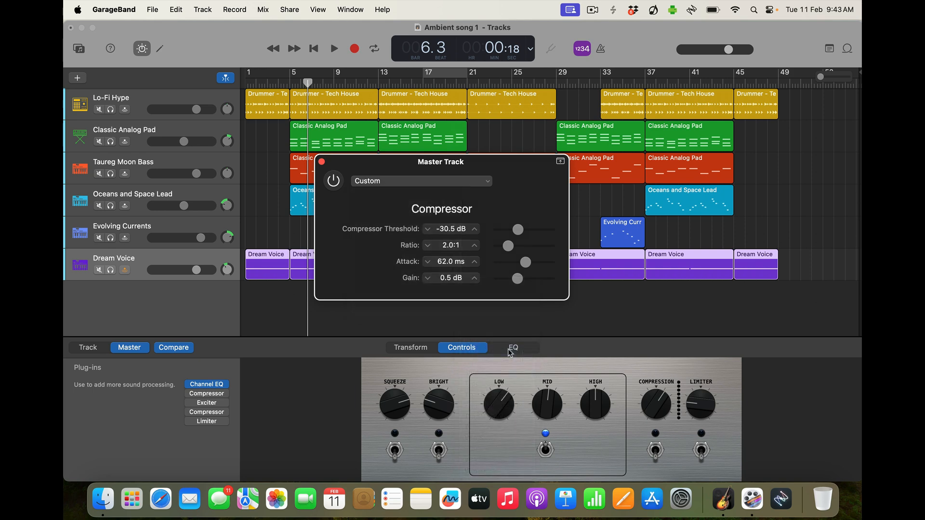
pyautogui.click(334, 181)
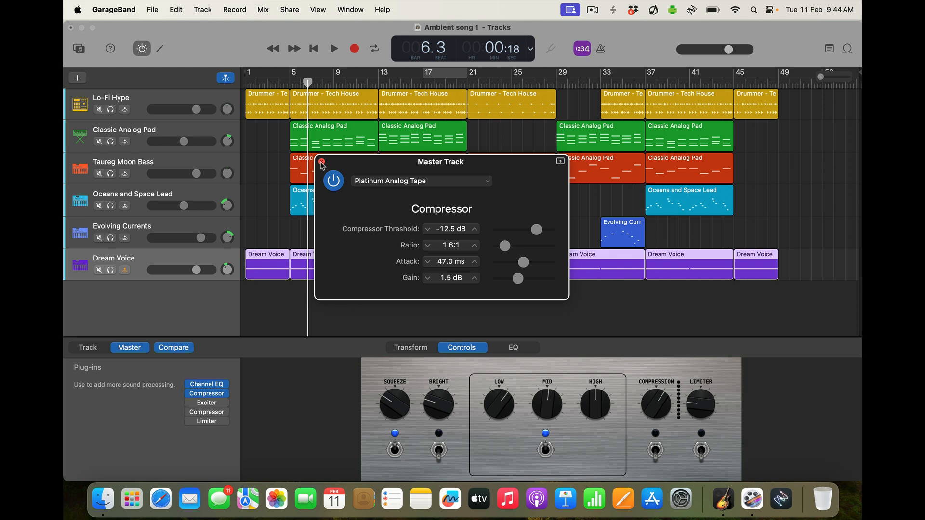
# Close the Compressor window and play the song from bar 1 and again from bar 5 up to bar 10 to check the master level
pyautogui.click(322, 162)
pyautogui.press('space')
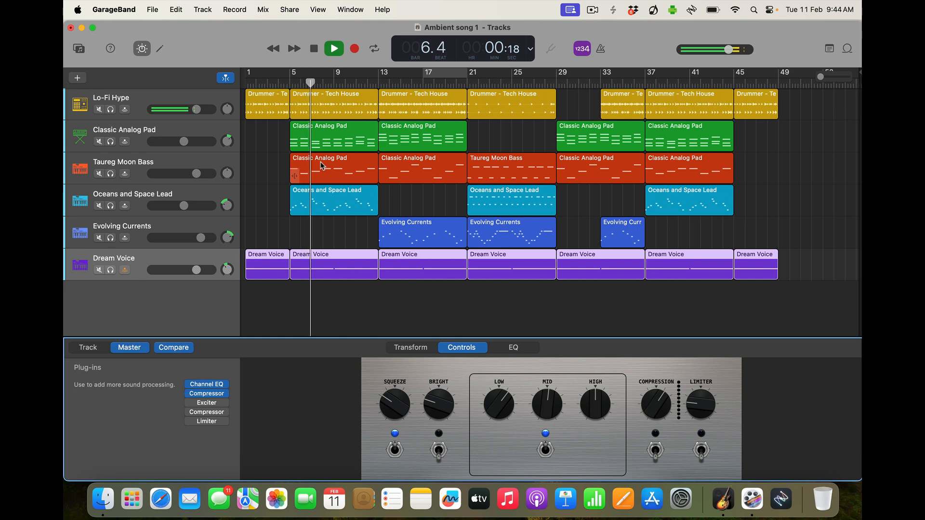
pyautogui.click(314, 48)
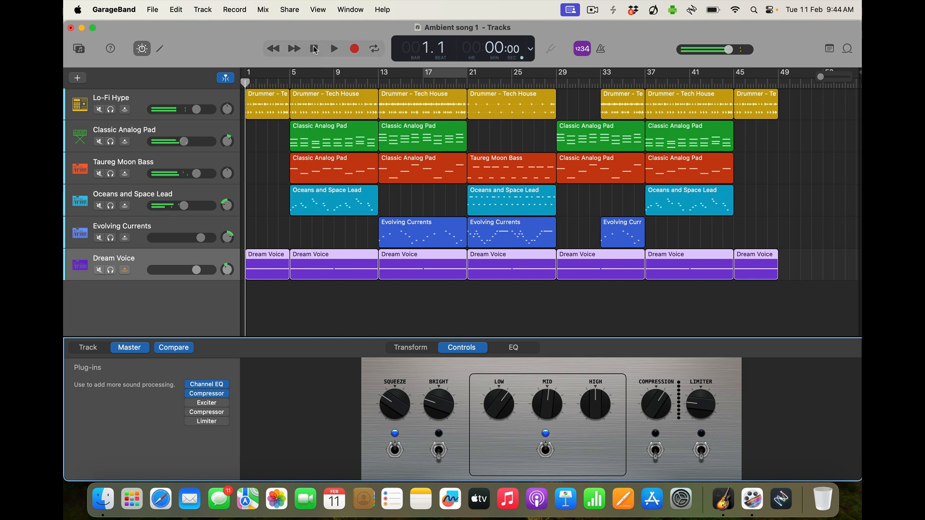
pyautogui.press('space')
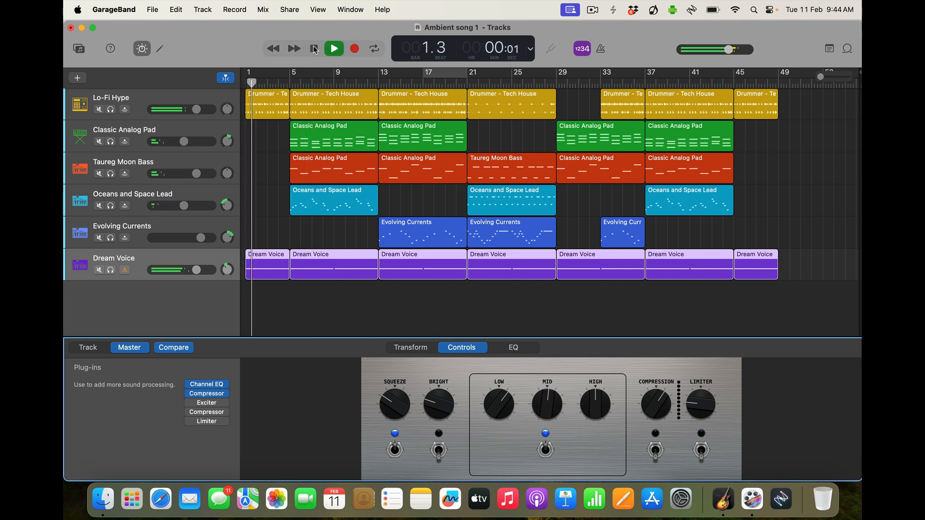
pyautogui.click(289, 81)
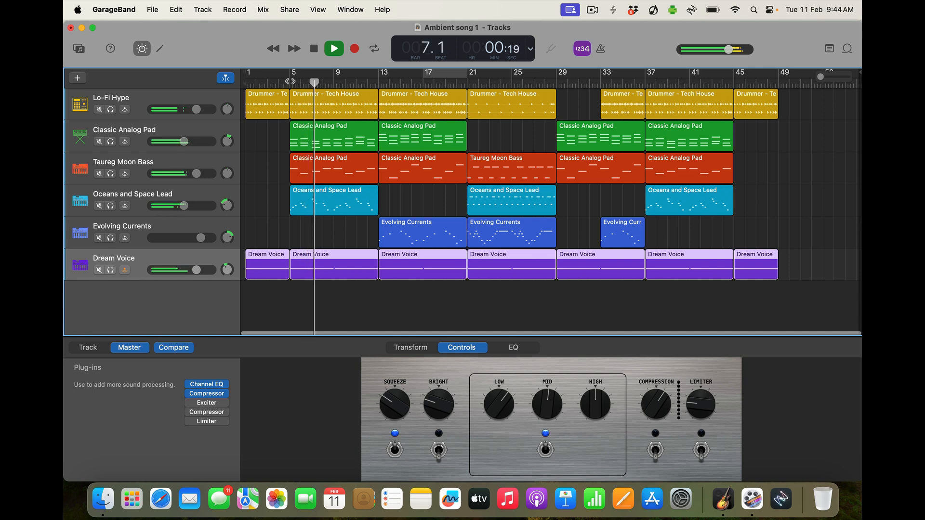
pyautogui.press('space')
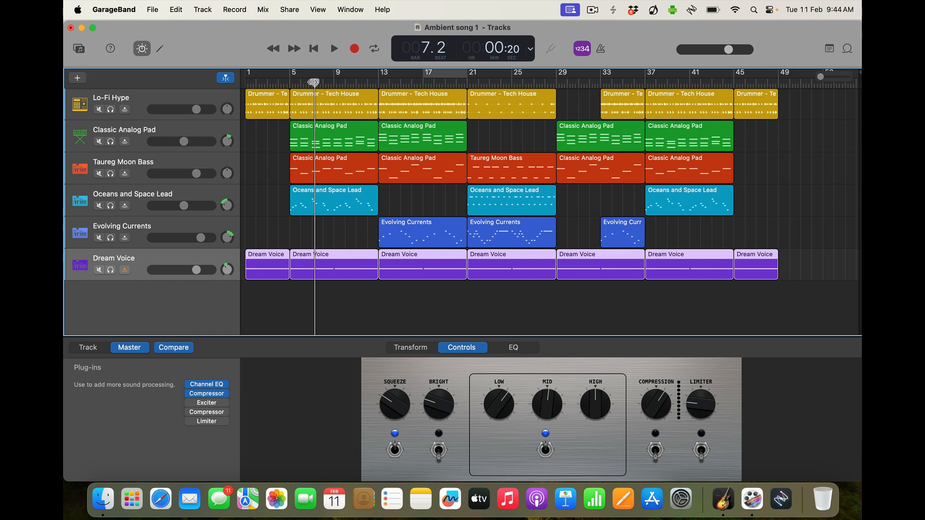
pyautogui.press('space')
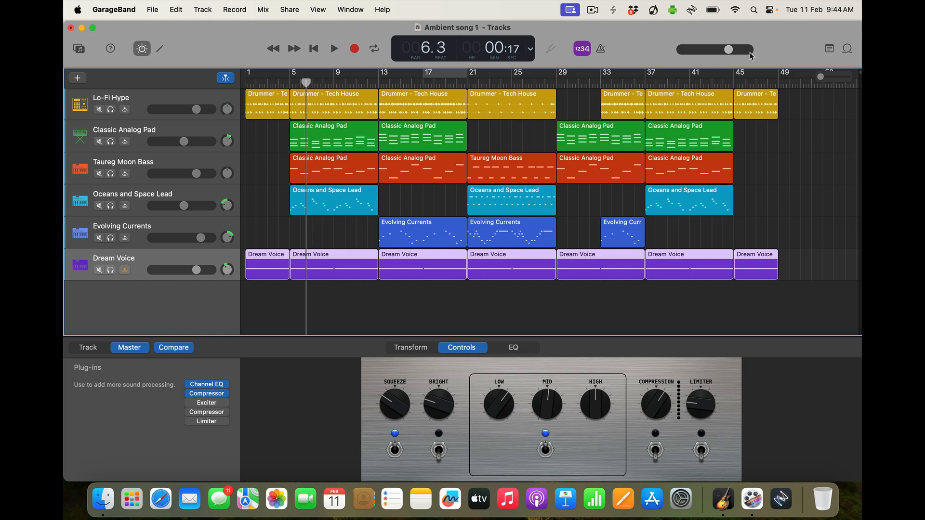
pyautogui.press('space')
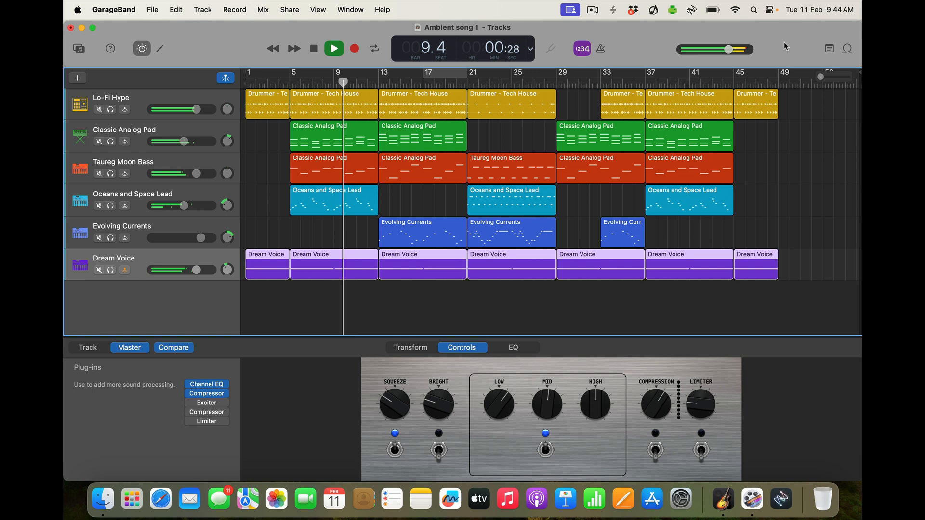
pyautogui.press('space')
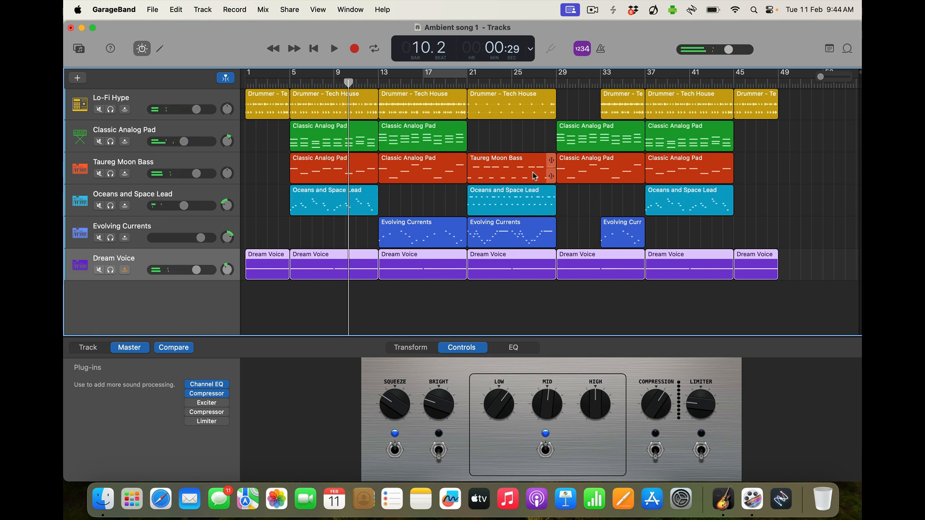
# Replace the master track's Exciter plug-in with Gain set to -0.5 dB and check the level by playing from bar 9
pyautogui.moveTo(229, 407)
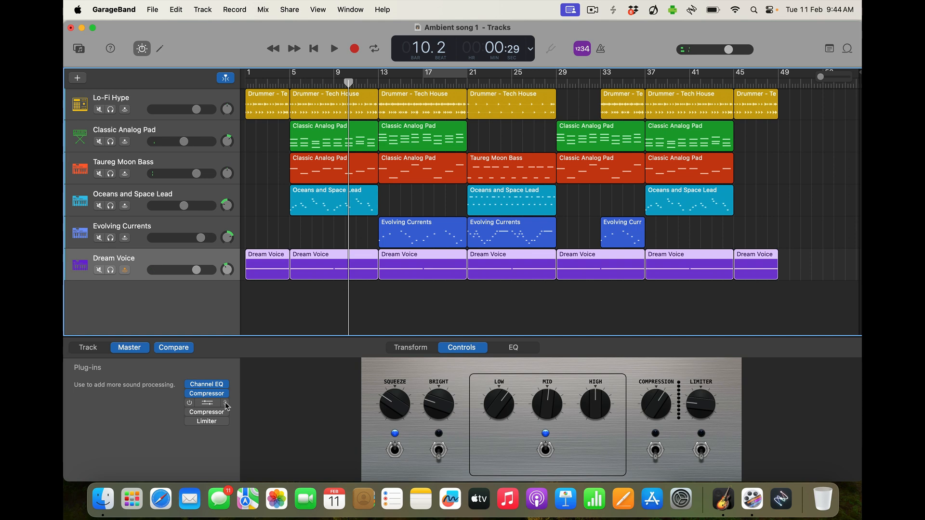
pyautogui.click(227, 406)
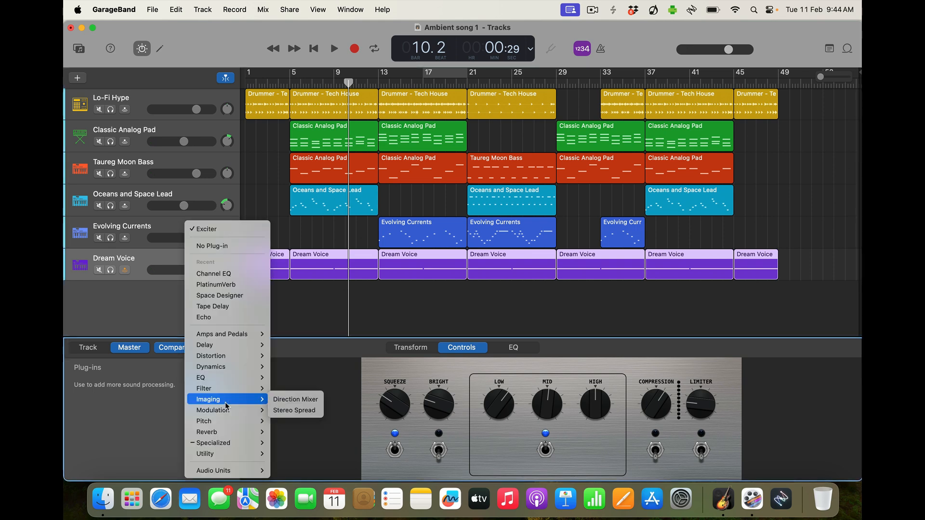
pyautogui.moveTo(230, 455)
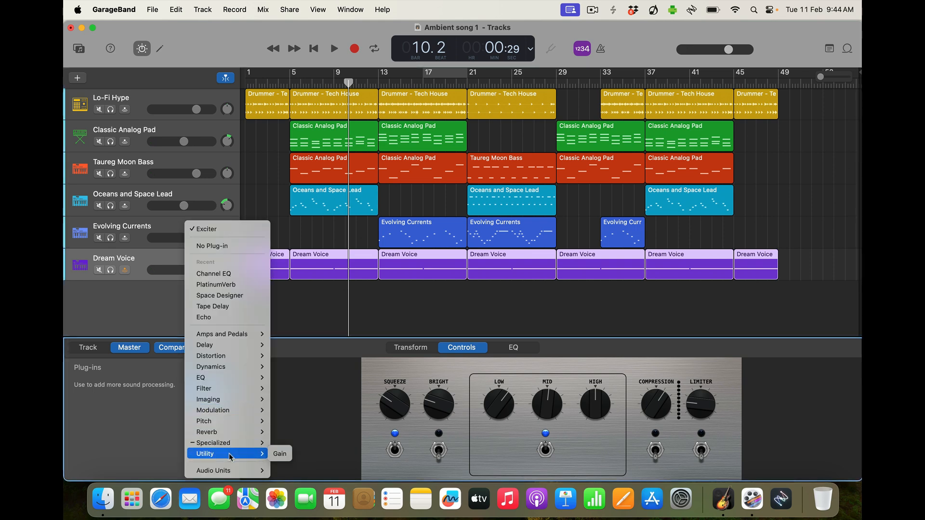
pyautogui.click(279, 453)
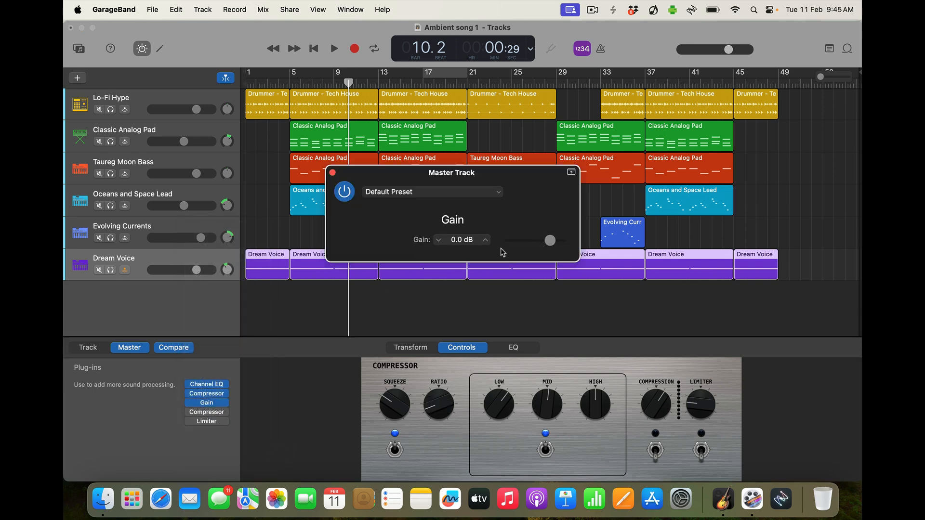
pyautogui.click(439, 241)
pyautogui.moveTo(348, 82); pyautogui.dragTo(336, 83)
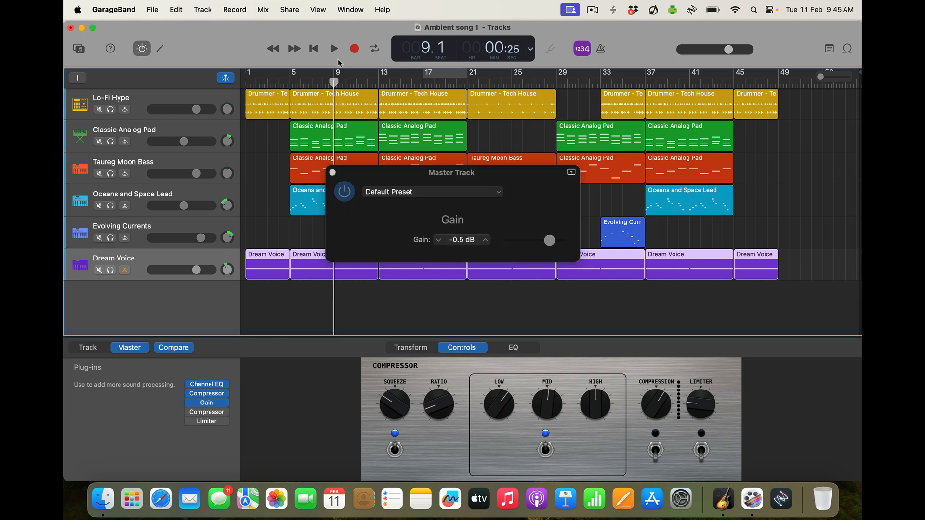
pyautogui.click(334, 48)
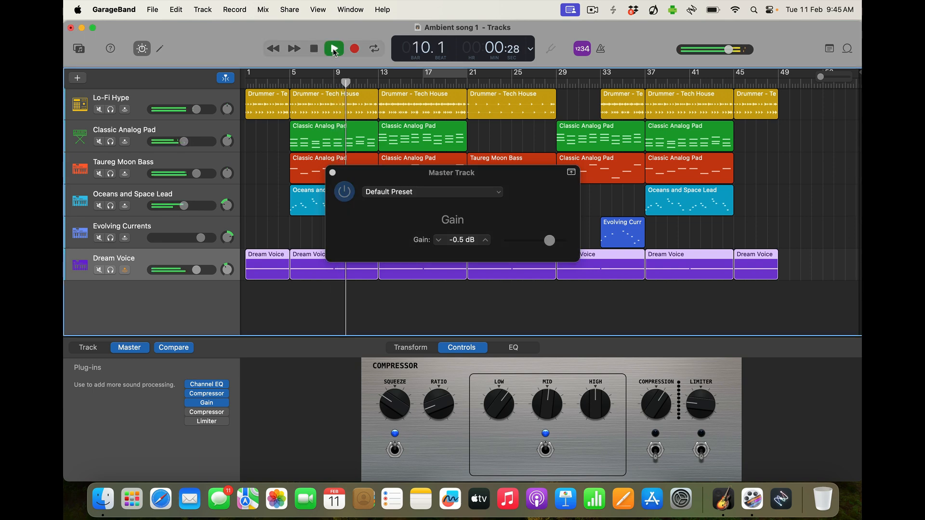
pyautogui.click(315, 50)
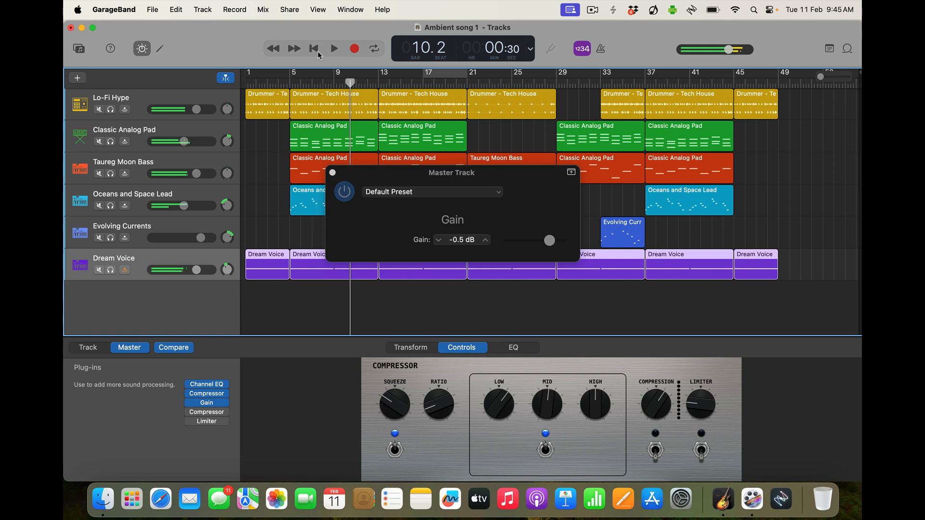
# Set the master track's Gain to -2.0 dB, replay from bar 9 to bar 11, and close the plug-in window
pyautogui.click(438, 241)
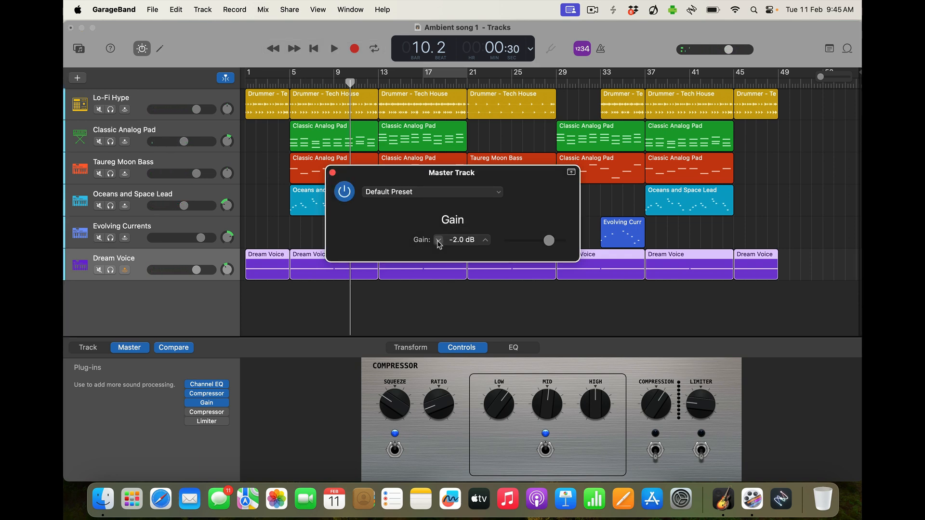
pyautogui.moveTo(350, 83); pyautogui.dragTo(337, 83)
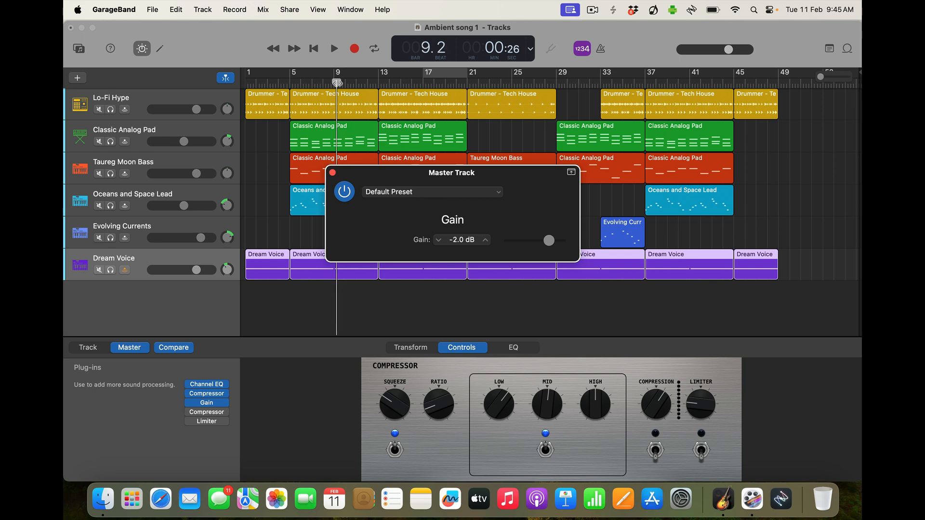
pyautogui.click(337, 83)
pyautogui.press('space')
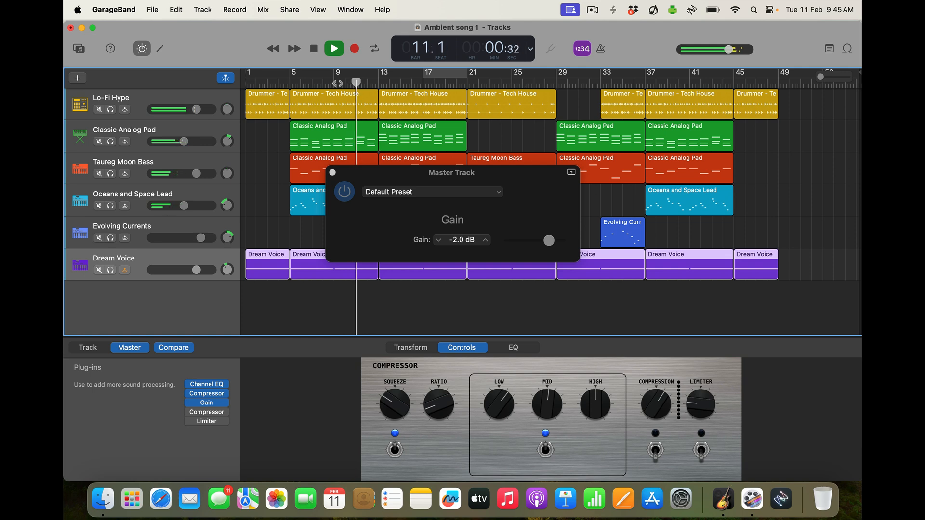
pyautogui.press('space')
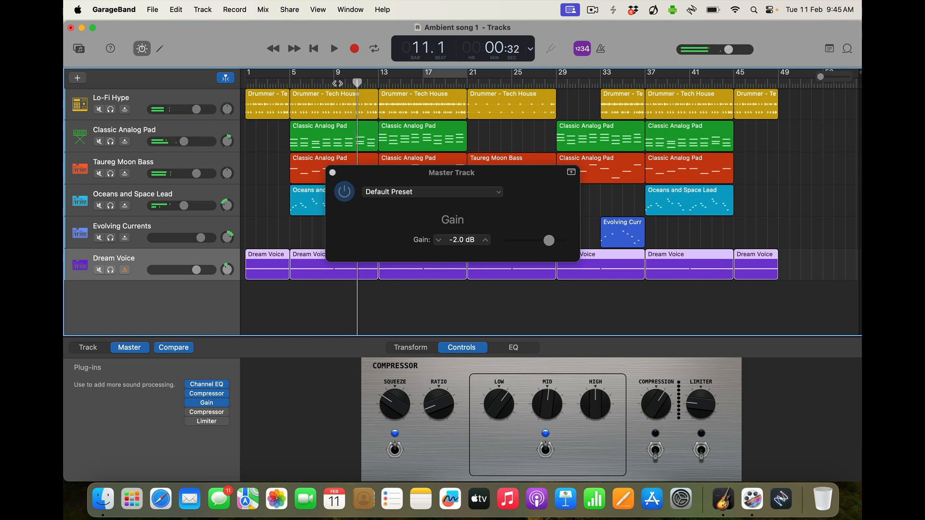
pyautogui.click(332, 172)
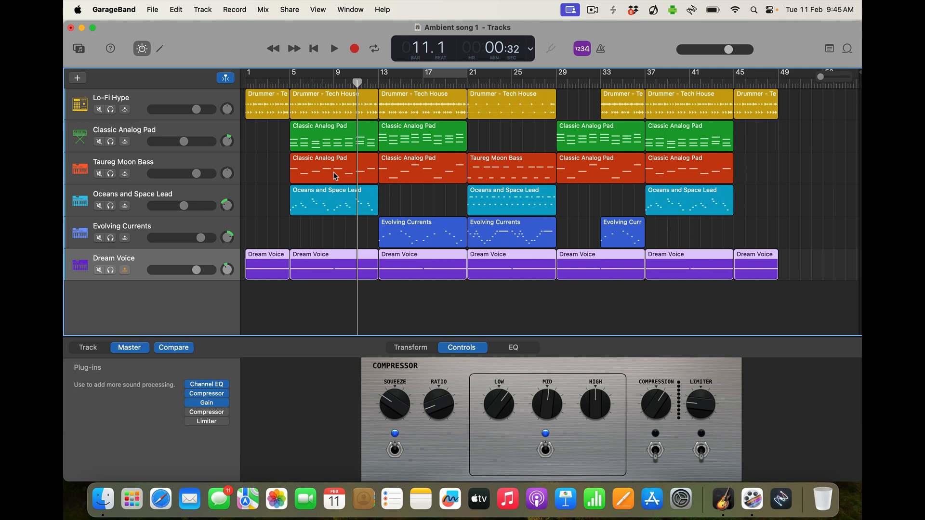
# Play the complete mastered song from bar 1 through its end past bar 49
pyautogui.click(314, 49)
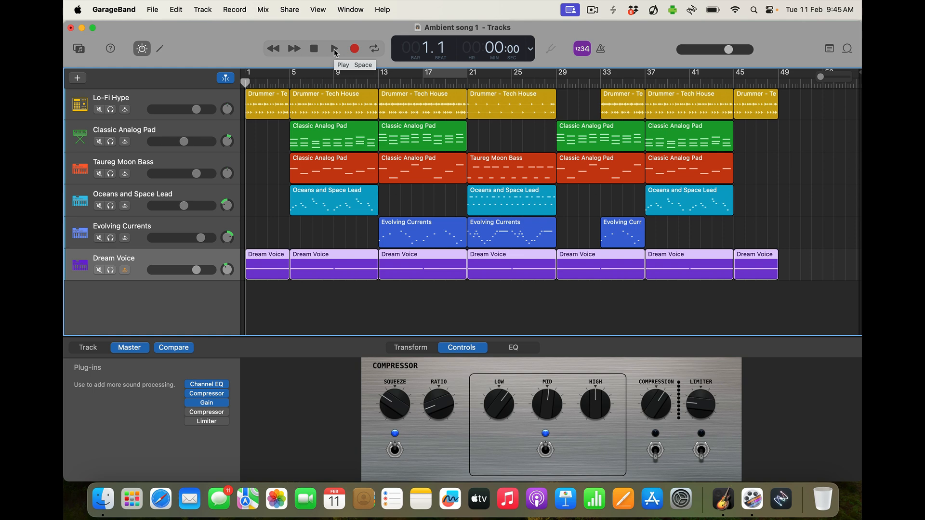
pyautogui.click(334, 48)
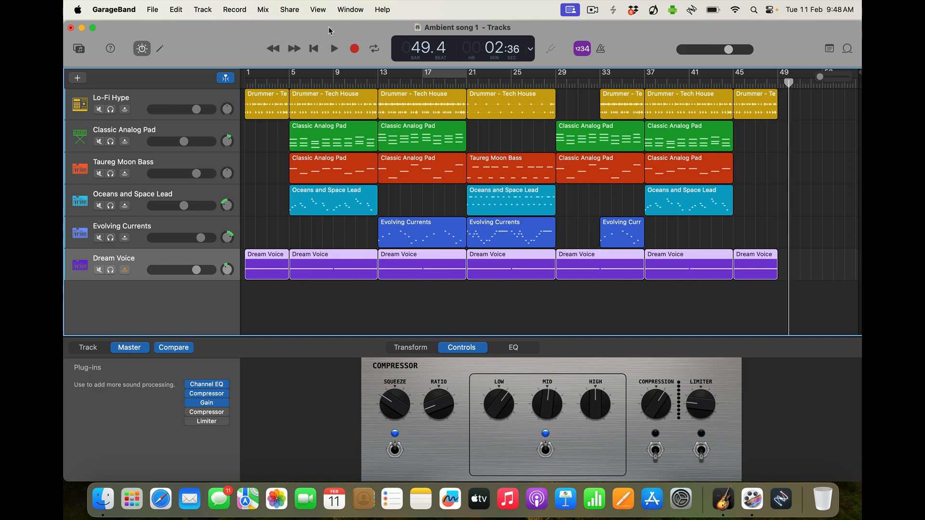
# Examine the file format and quality options for exporting the song to disk, and leave without exporting
pyautogui.click(292, 10)
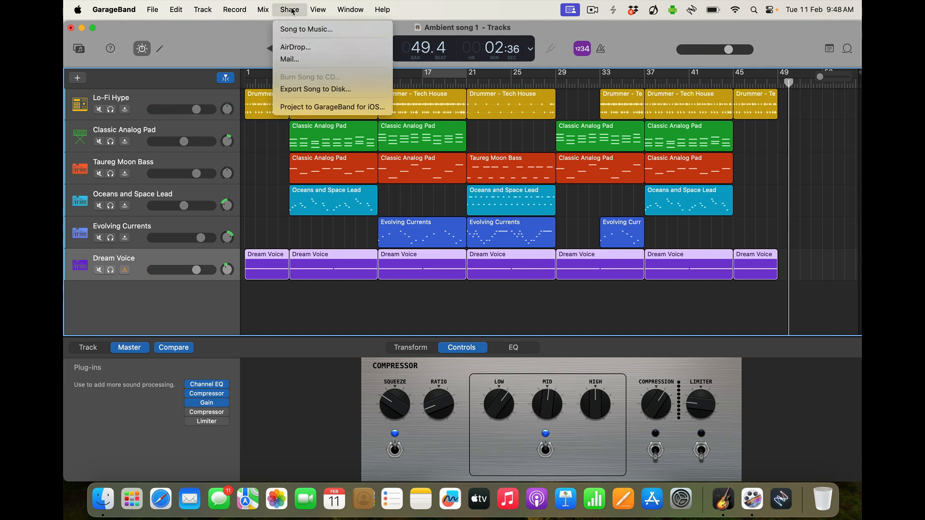
pyautogui.click(297, 88)
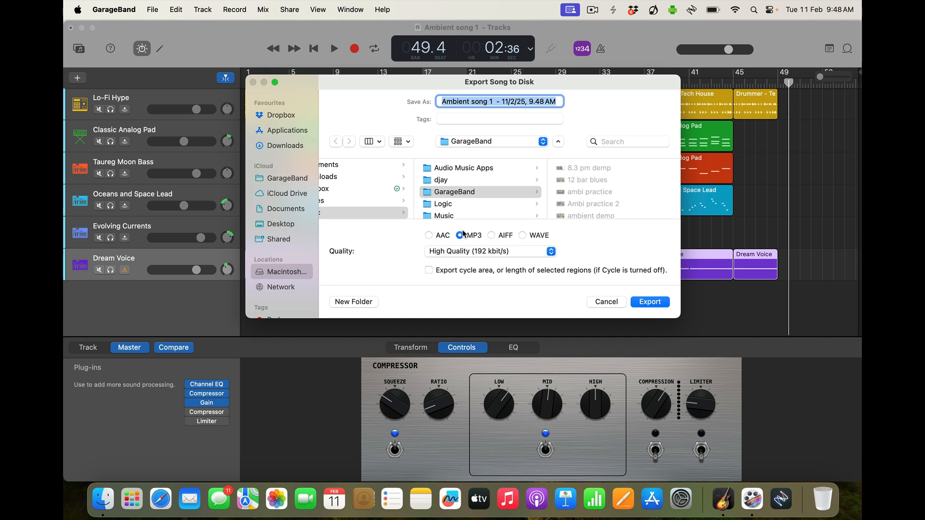
pyautogui.click(606, 302)
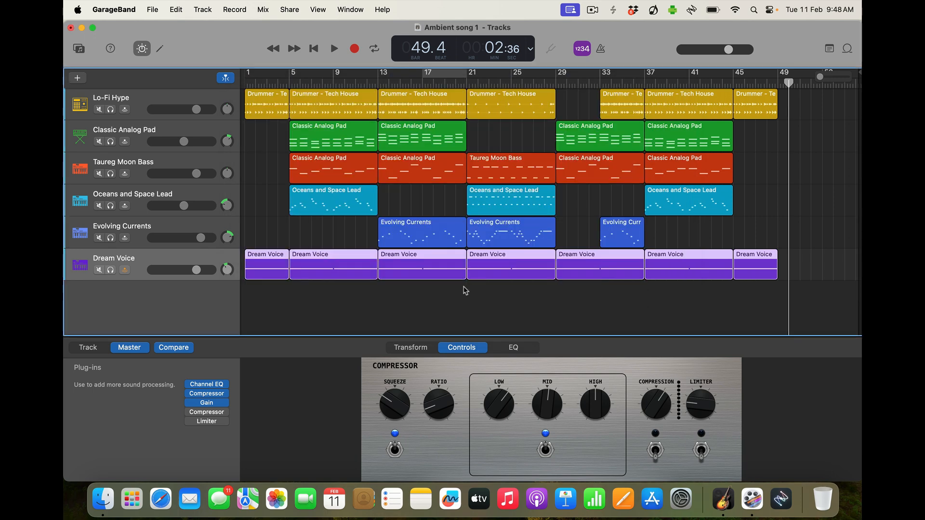
pyautogui.hscroll(-1, 464, 288)
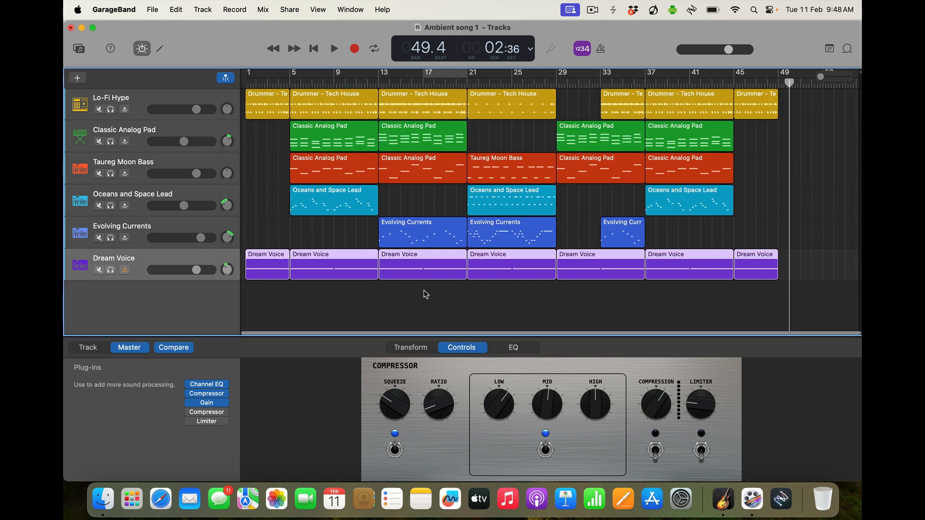